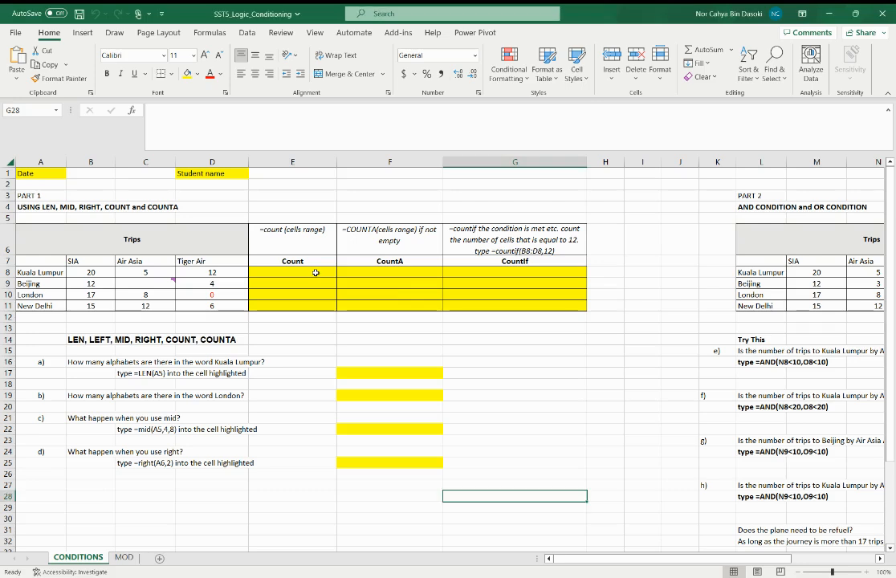
# Enter =today() in cell A1 in place of the Date label
pyautogui.click(315, 273)
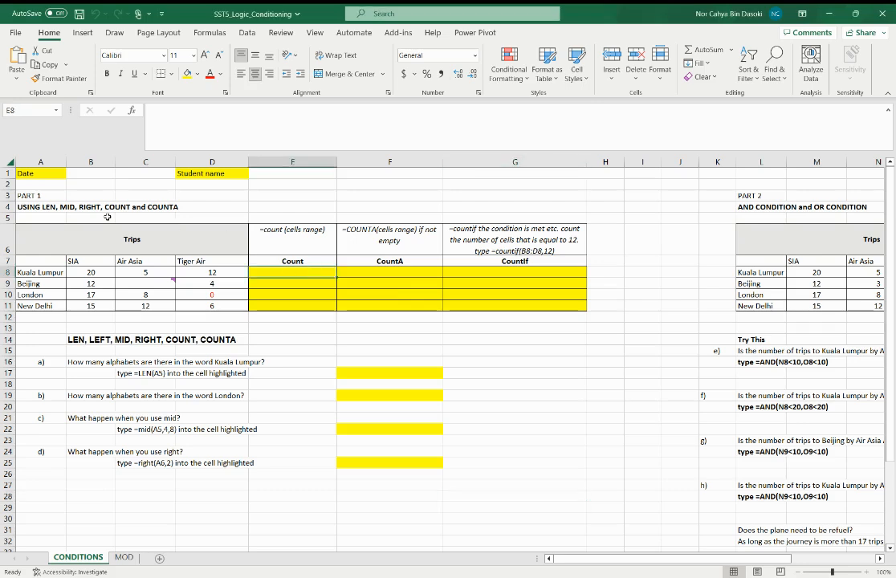
pyautogui.click(45, 173)
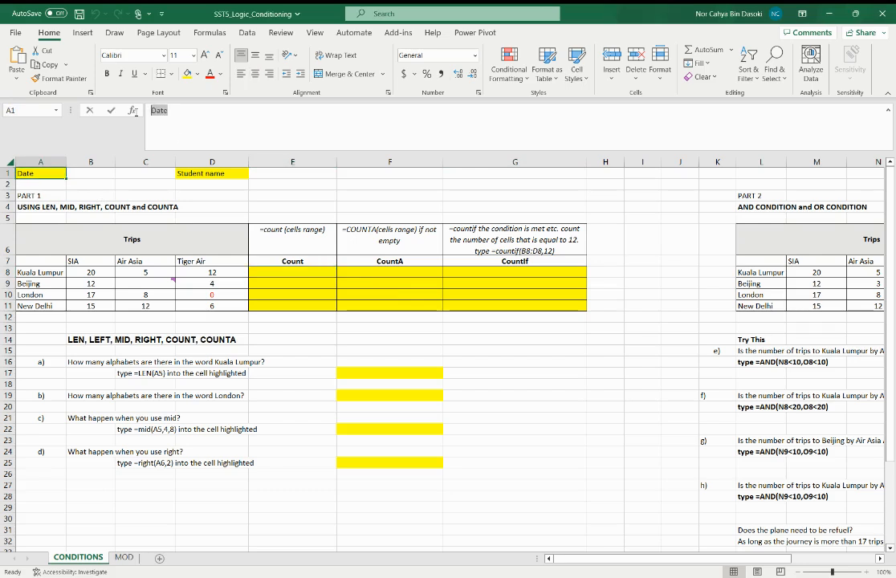
pyautogui.write('=today')
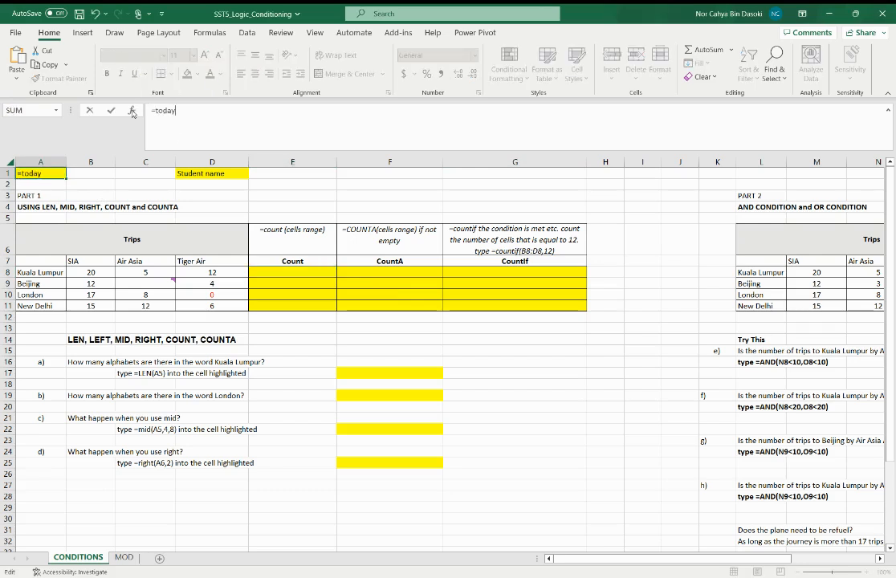
pyautogui.write('()')
pyautogui.hotkey('ctrl', 'Return')
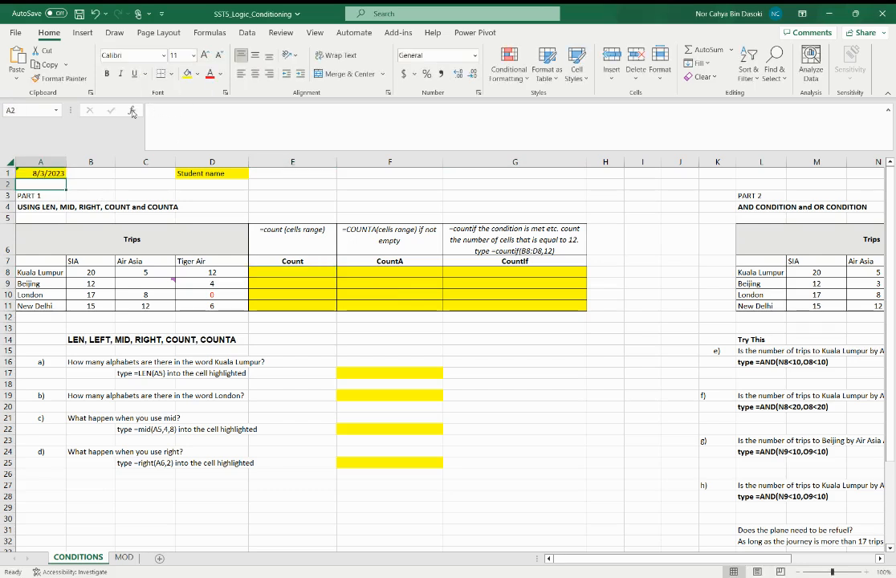
# Examine the student name cell, the Count, CountA and CountIf headings with their formula hints, and the Kuala Lumpur trip values
pyautogui.click(196, 173)
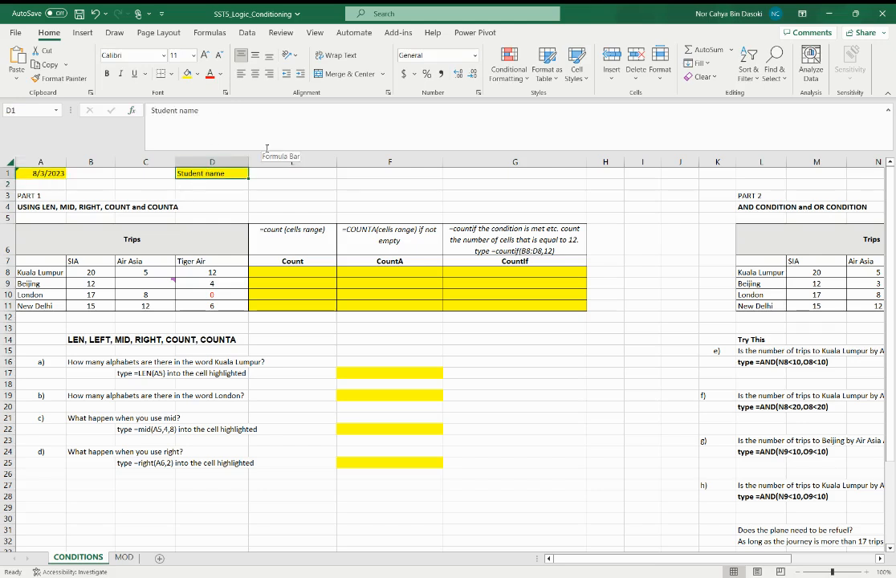
pyautogui.write('Student name')
pyautogui.press('Return')
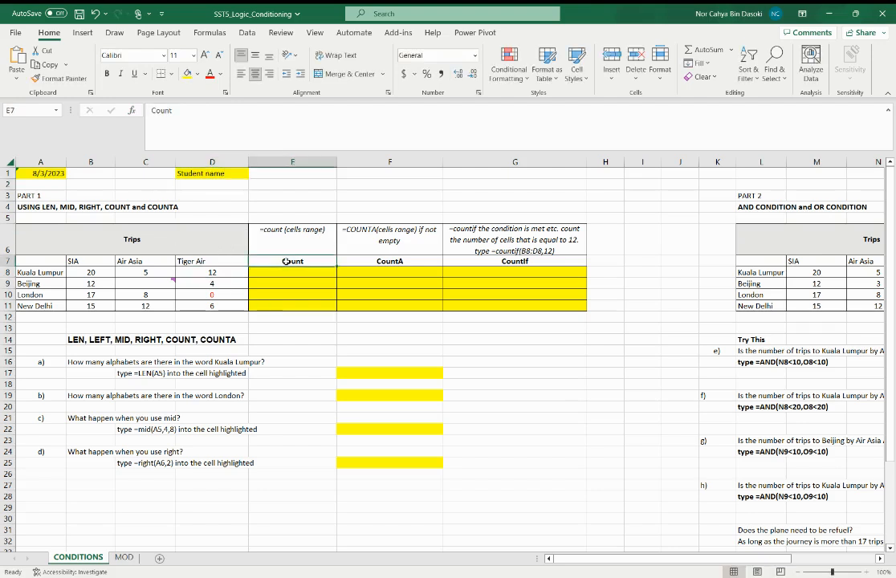
pyautogui.moveTo(292, 261); pyautogui.dragTo(515, 242)
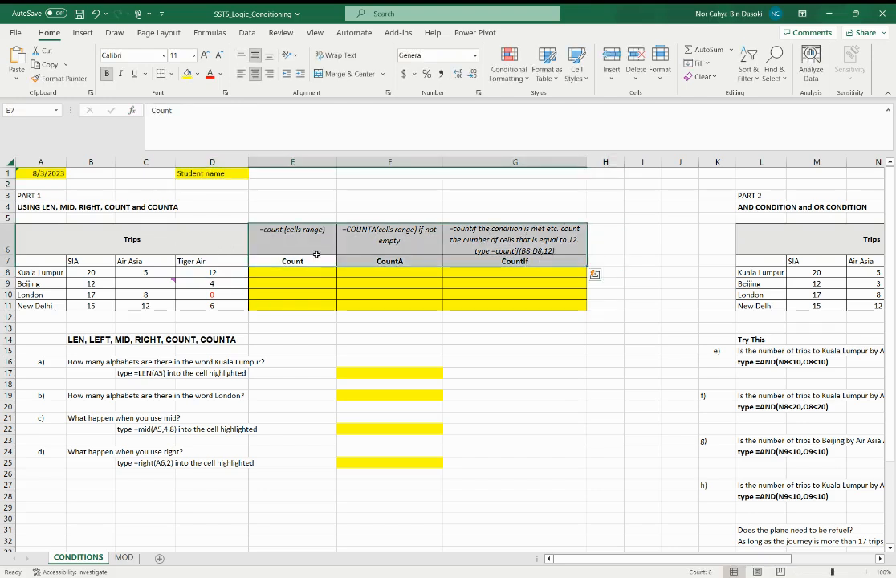
pyautogui.click(296, 260)
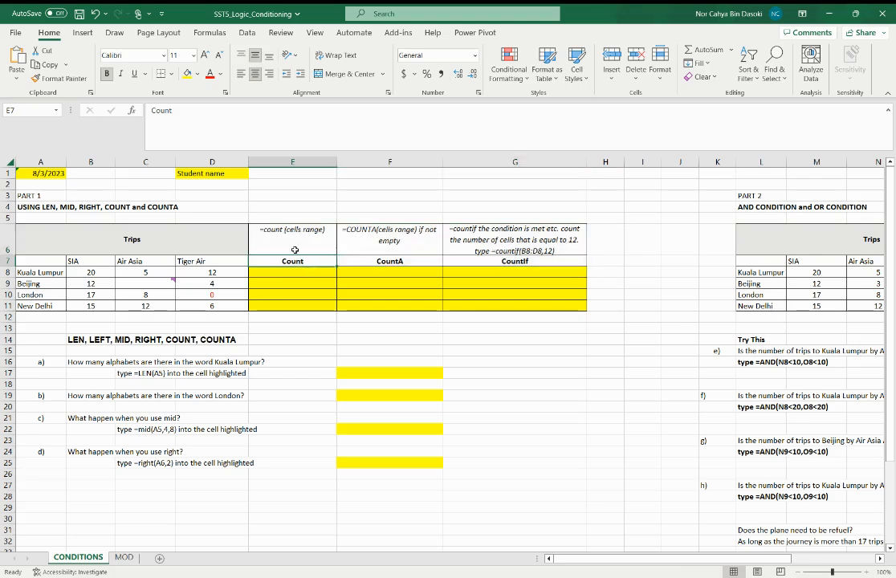
pyautogui.click(294, 247)
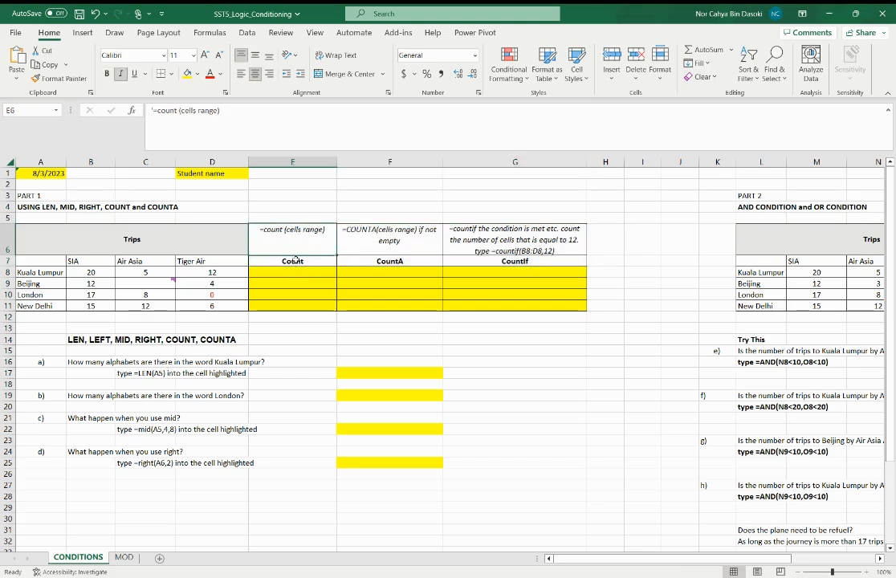
pyautogui.click(296, 261)
pyautogui.moveTo(77, 272); pyautogui.dragTo(196, 269)
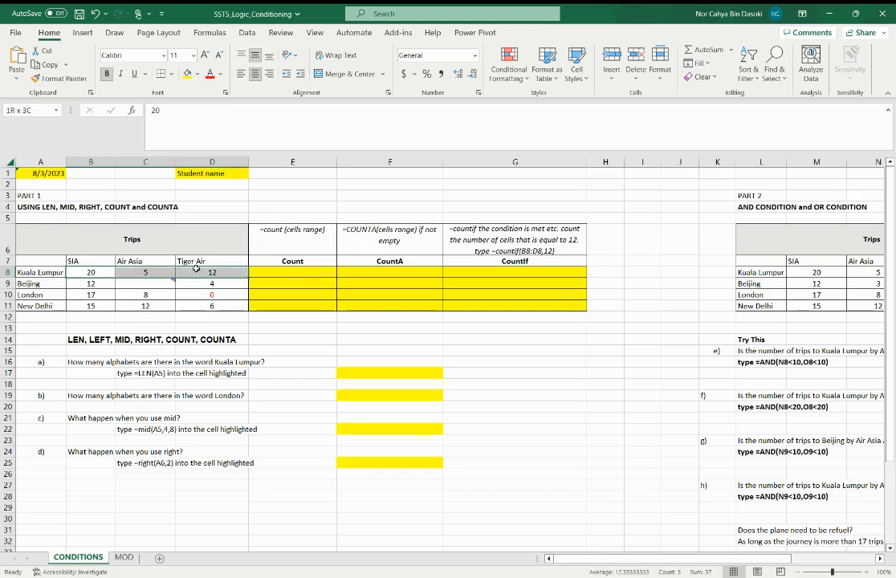
# Try =SUM(B8:D8) in the Kuala Lumpur Count cell E8, and clear the cell again
pyautogui.click(274, 271)
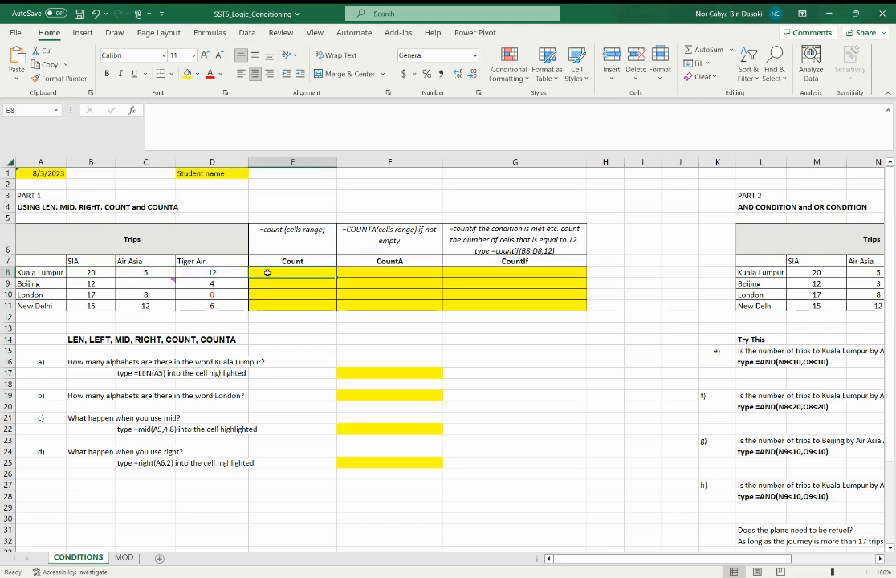
pyautogui.write('=sum(')
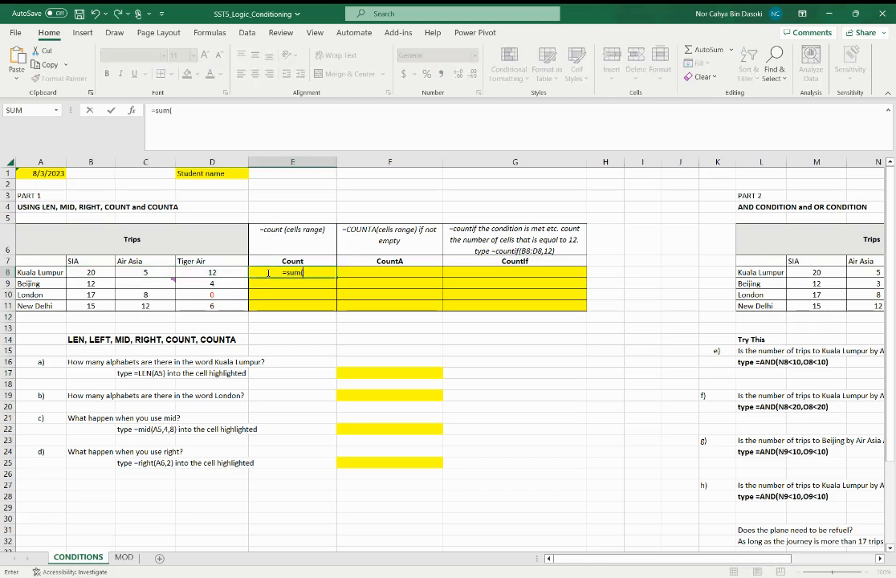
pyautogui.moveTo(84, 272); pyautogui.dragTo(211, 272)
pyautogui.click(216, 116)
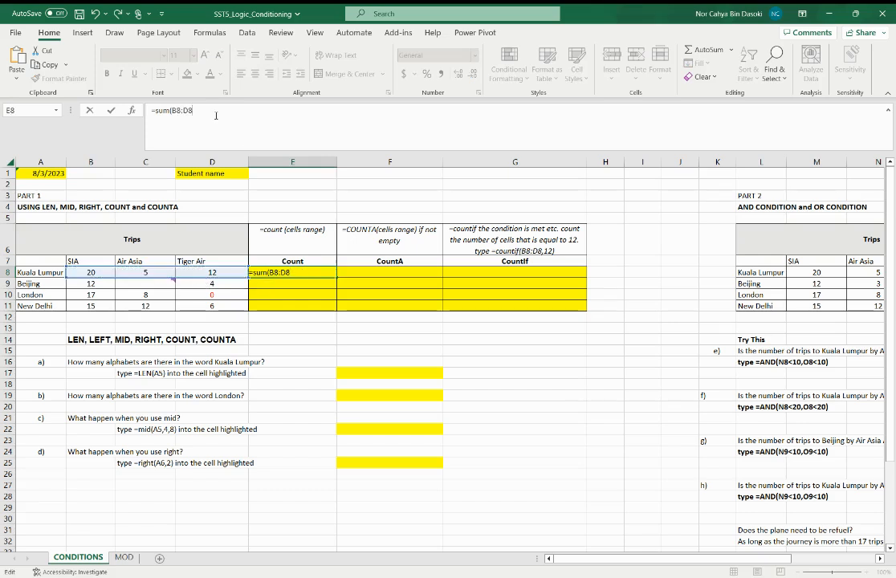
pyautogui.press('Return')
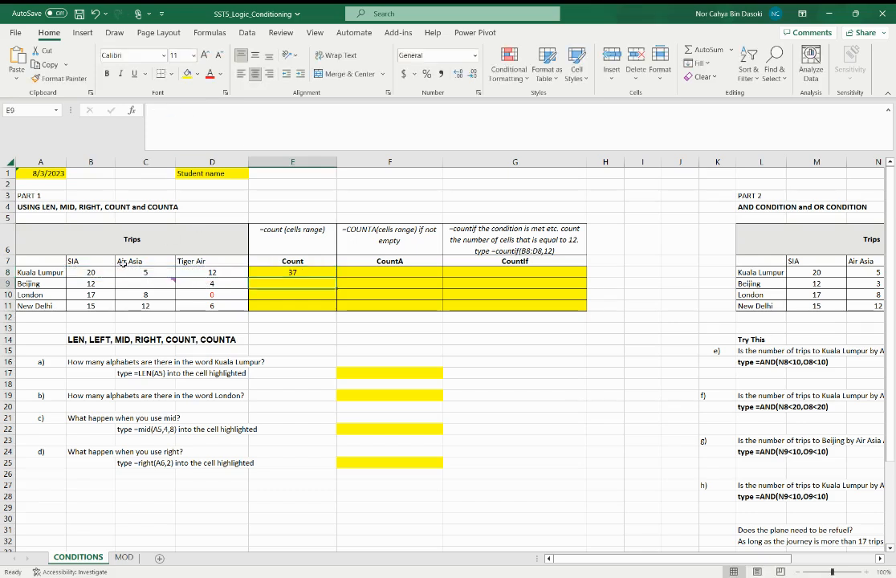
pyautogui.click(301, 274)
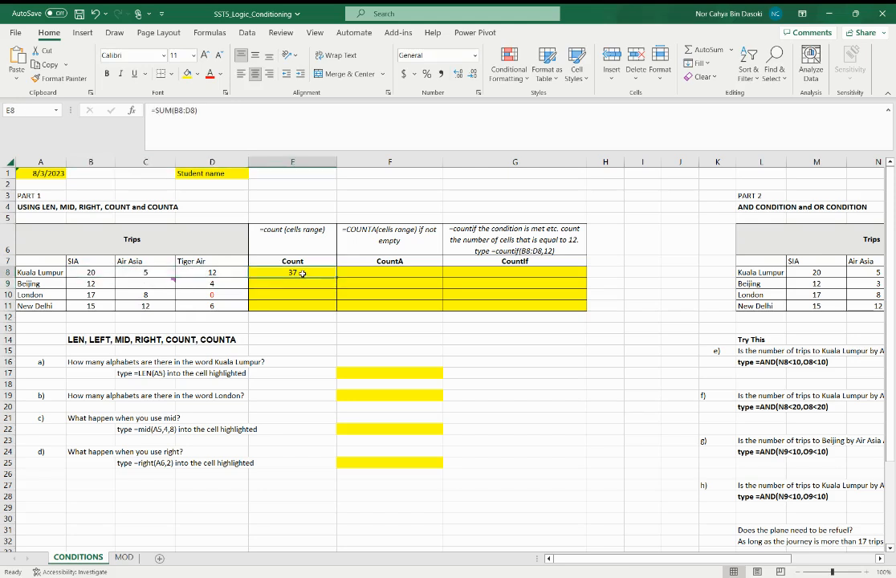
pyautogui.press('Delete')
# Enter =COUNT(B8:D8) in E8 and fill it down the Count column through E11
pyautogui.write('=count(')
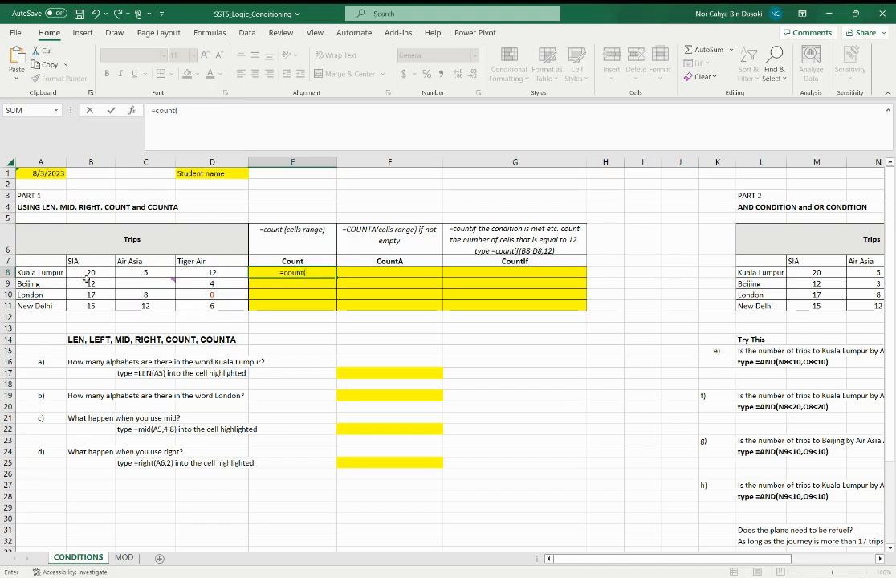
pyautogui.moveTo(87, 279); pyautogui.dragTo(212, 273)
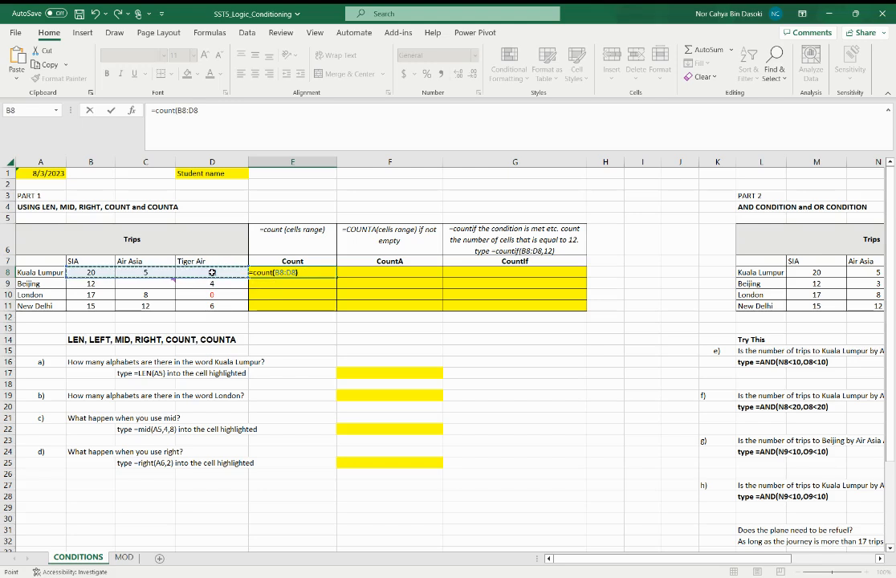
pyautogui.hotkey('ctrl', 'Return')
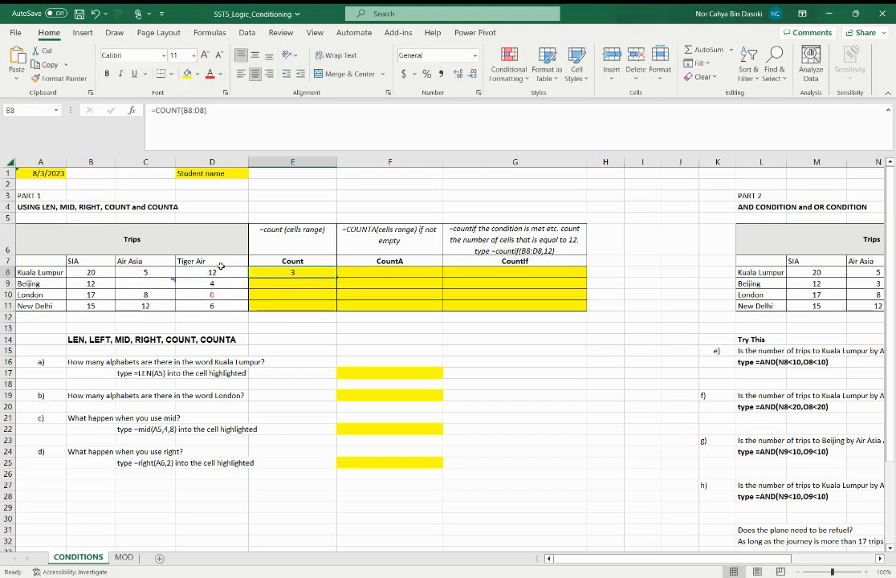
pyautogui.doubleClick(337, 278)
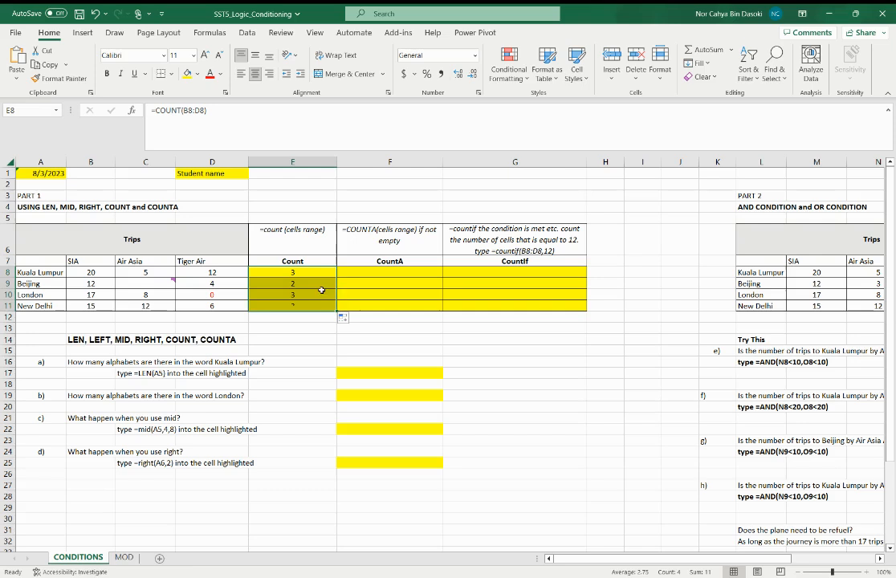
# Examine the Beijing COUNT formula against that row's trip cells, including the comment on the empty Air Asia cell C9
pyautogui.click(299, 272)
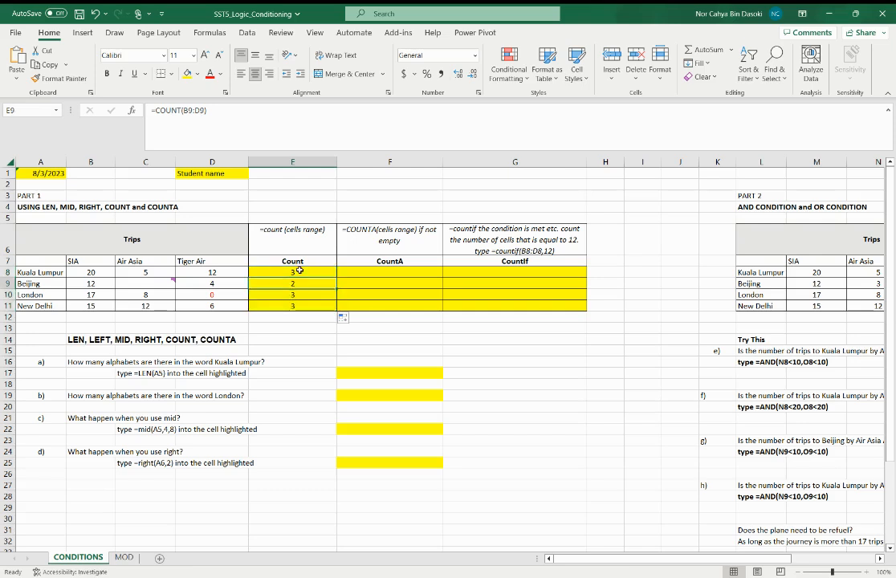
pyautogui.click(301, 282)
pyautogui.click(90, 283)
pyautogui.click(213, 284)
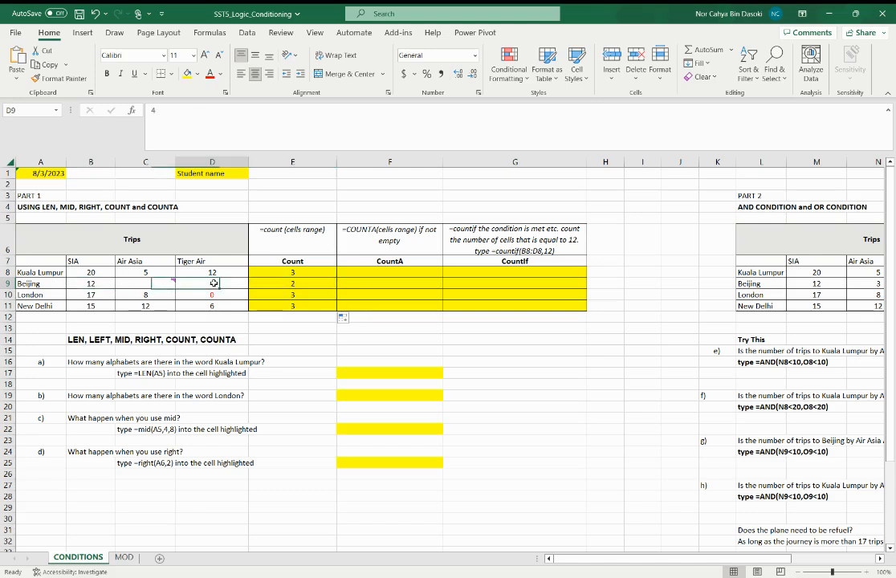
pyautogui.click(161, 284)
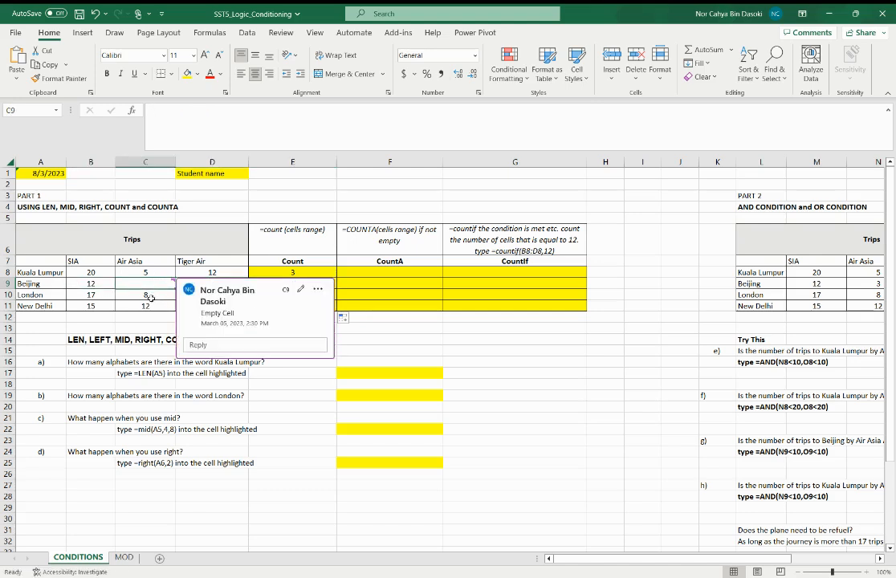
pyautogui.click(149, 295)
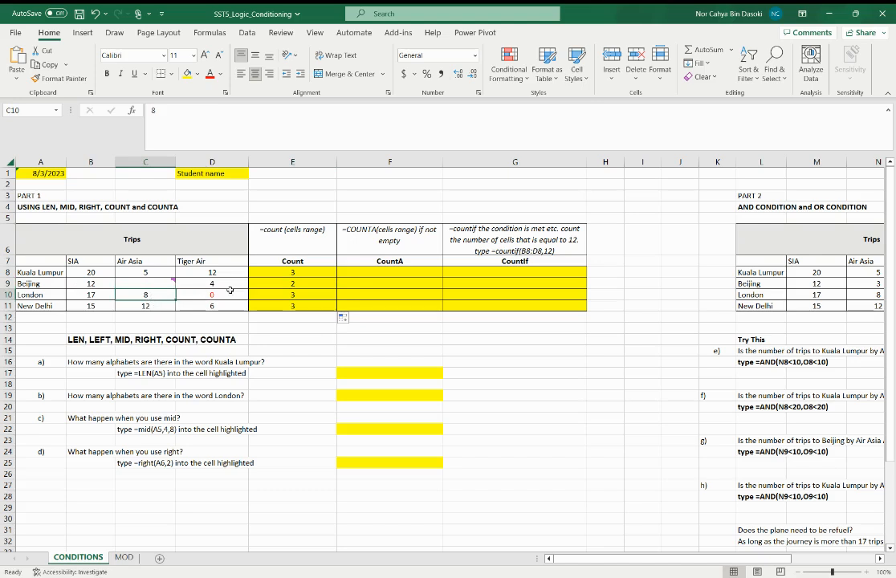
pyautogui.click(276, 285)
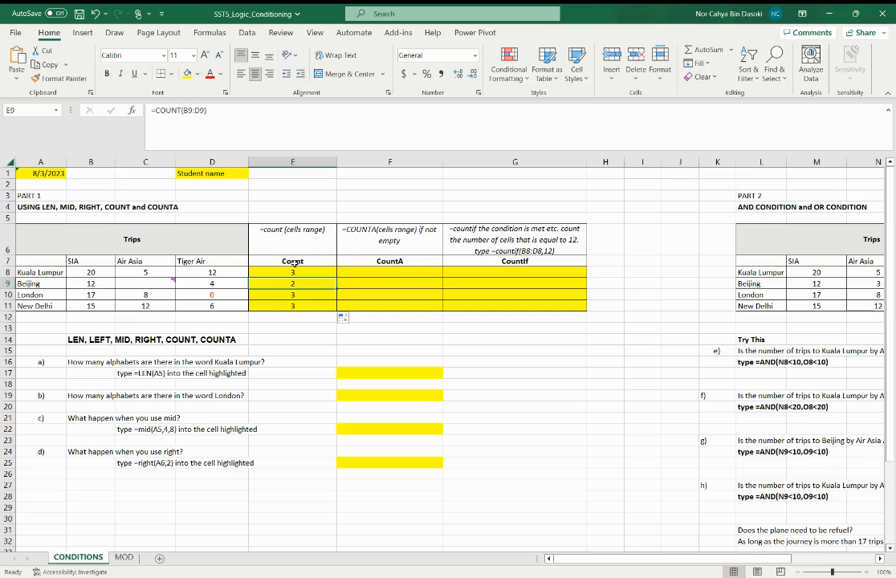
pyautogui.press('Up')
pyautogui.press('Up')
# Enter =COUNTA(B8:D8) in F8, fill it down the CountA column through F11, and check the Beijing formula
pyautogui.click(375, 276)
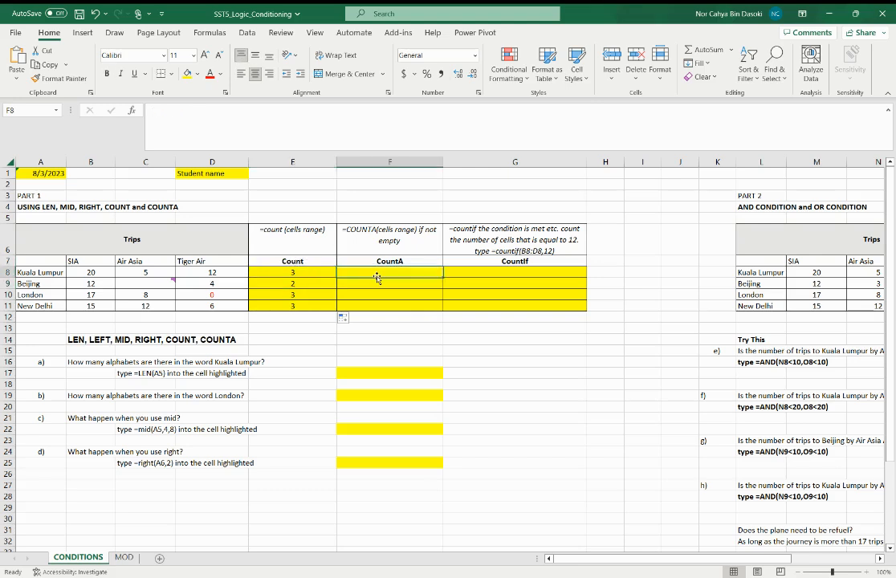
pyautogui.write('=cou')
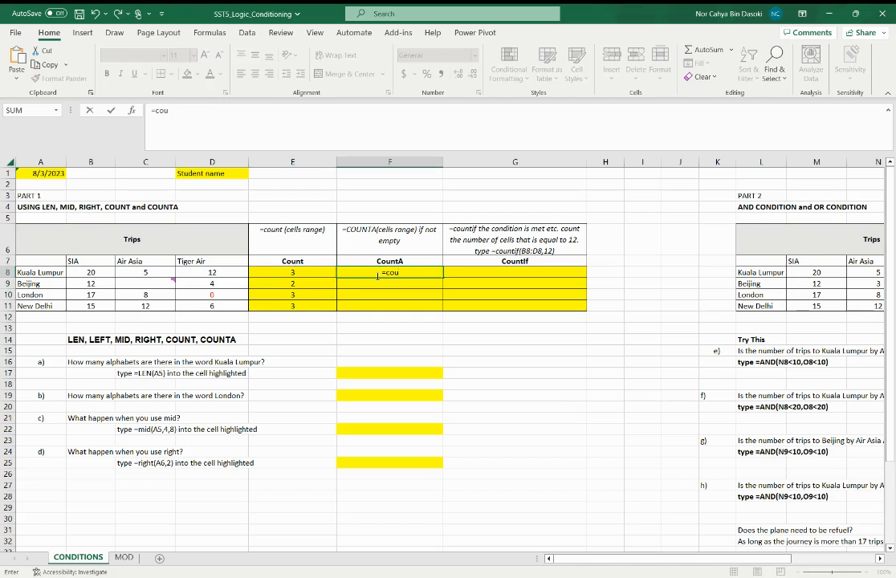
pyautogui.write('nta(')
pyautogui.moveTo(91, 272); pyautogui.dragTo(215, 272)
pyautogui.press('Return')
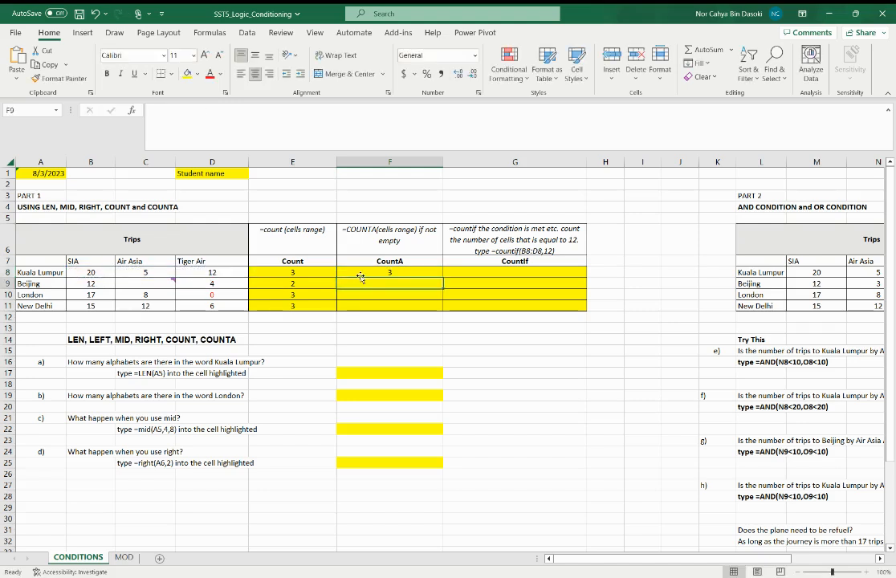
pyautogui.click(392, 273)
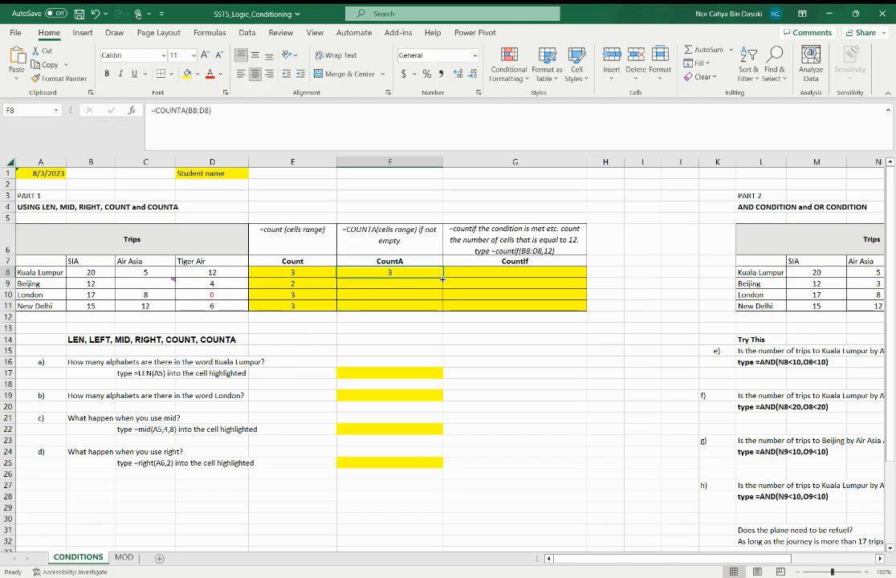
pyautogui.moveTo(441, 278); pyautogui.dragTo(441, 309)
pyautogui.click(409, 284)
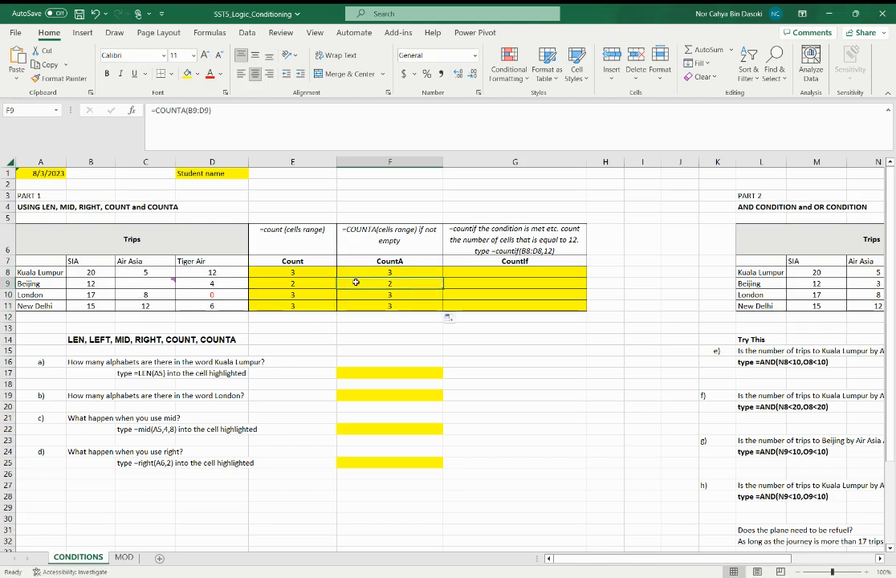
# Enter 1 in the empty Beijing Air Asia cell C9 to test both count columns
pyautogui.click(141, 285)
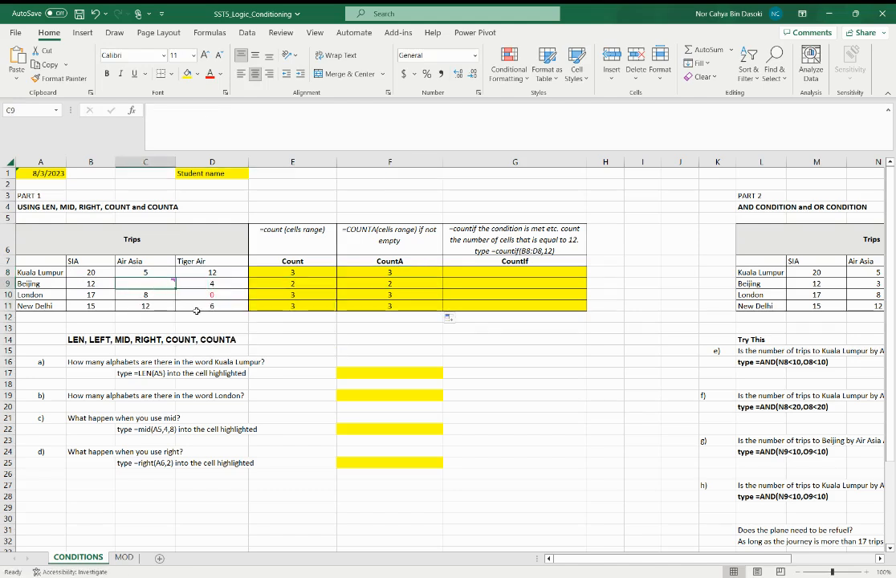
pyautogui.write('1')
pyautogui.press('Return')
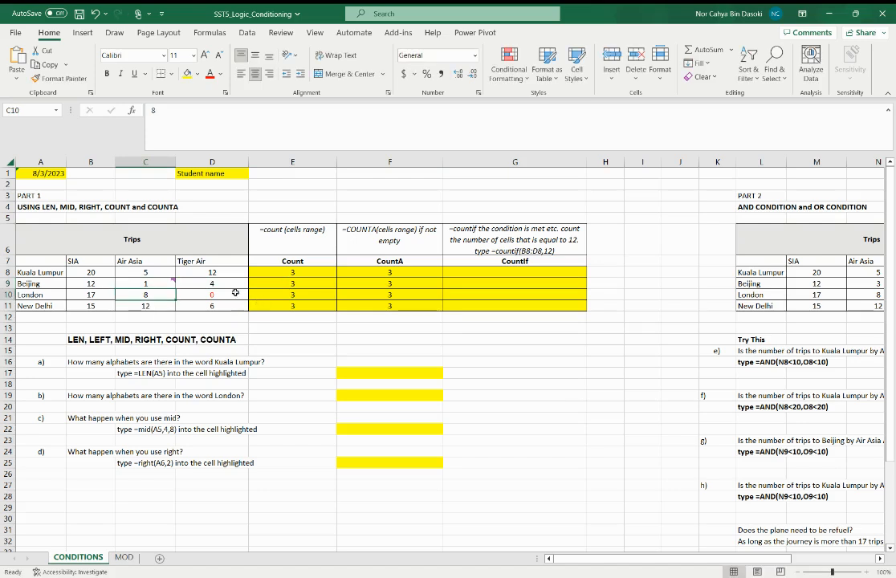
# Change the Beijing Air Asia value in C9 to 0 and check the Beijing CountA cell
pyautogui.click(154, 282)
pyautogui.write('0')
pyautogui.press('Return')
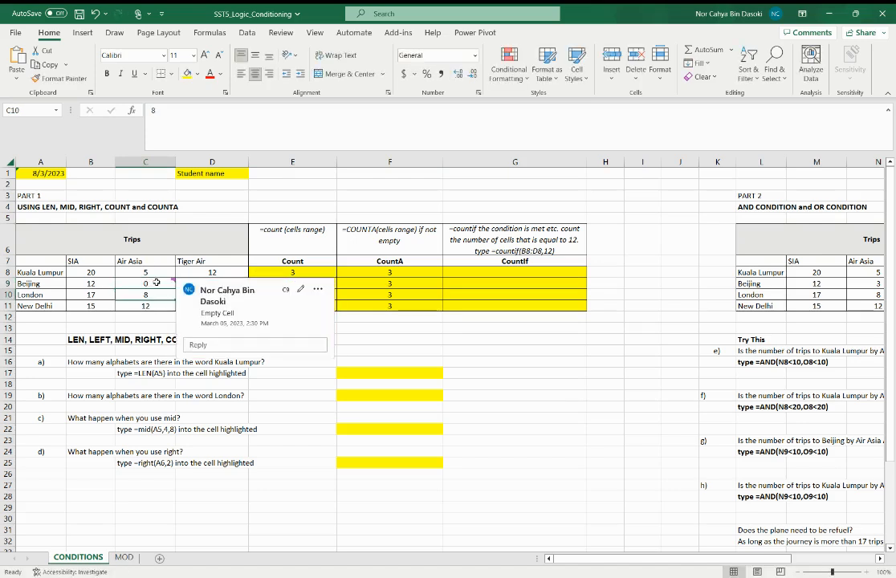
pyautogui.click(118, 338)
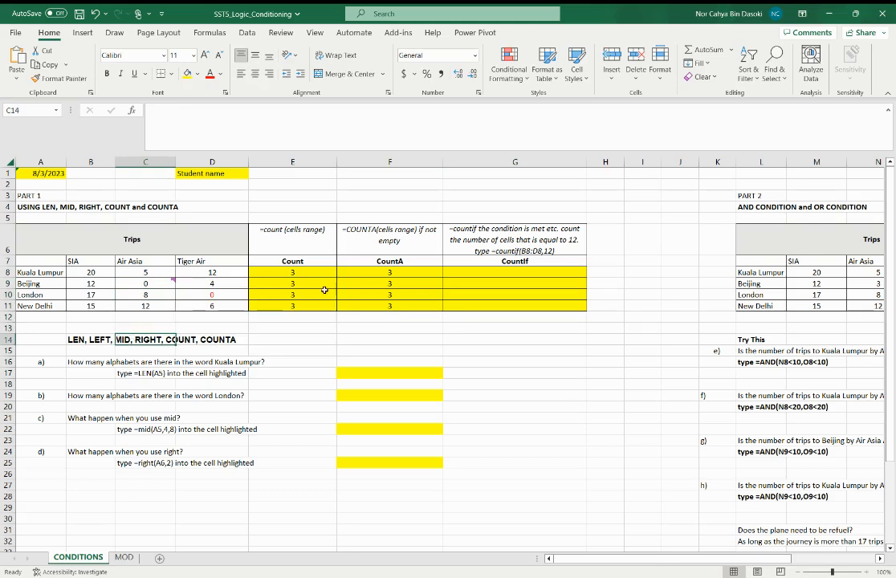
pyautogui.click(372, 280)
# Replace the Beijing Air Asia value in C9 with the text Air Asia
pyautogui.click(149, 284)
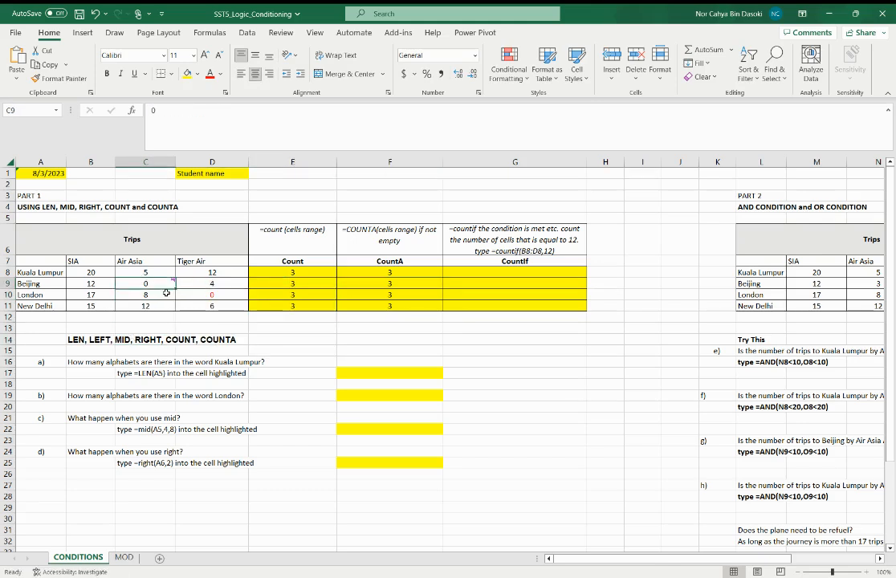
pyautogui.write('Air Asia')
pyautogui.press('Return')
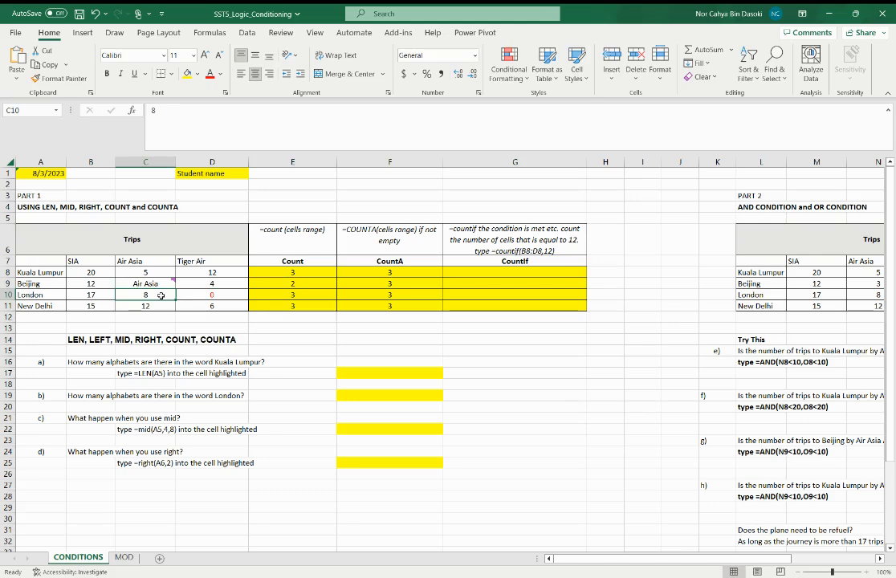
# Compare the Beijing Count and CountA formulas in E9 and F9 with the trip cells B9:D9
pyautogui.click(317, 284)
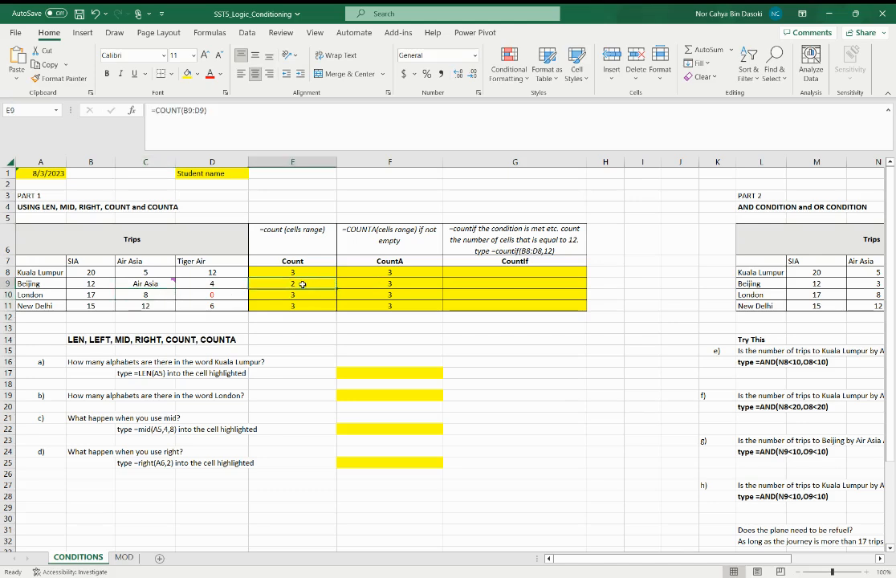
pyautogui.click(399, 284)
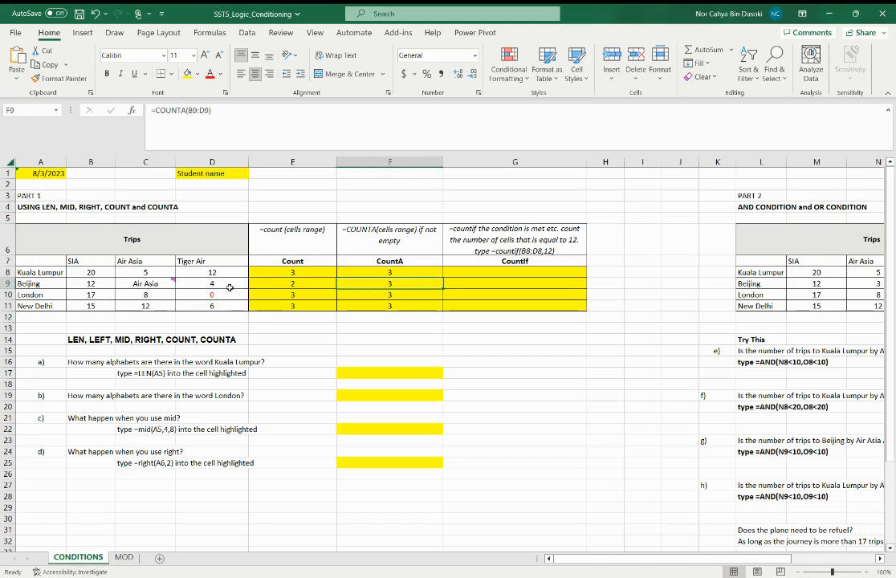
pyautogui.moveTo(163, 280)
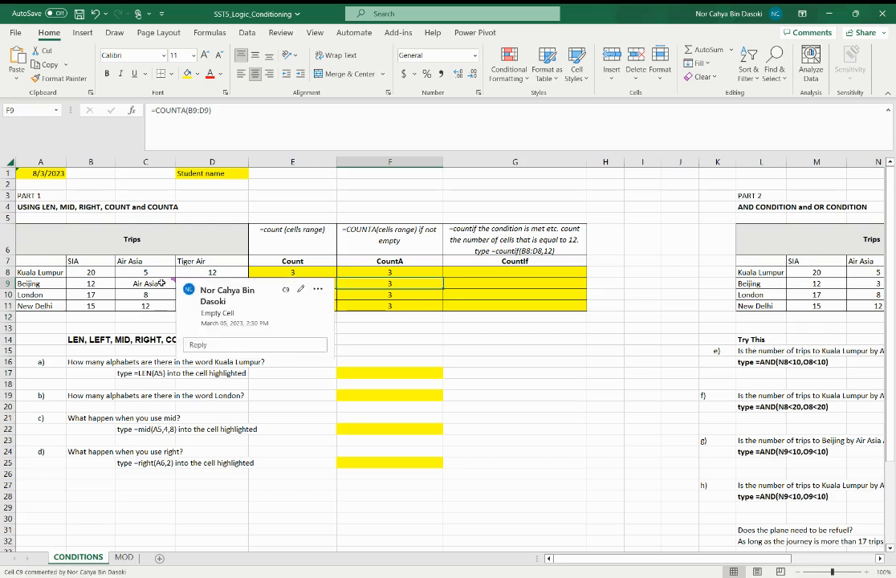
pyautogui.moveTo(91, 283); pyautogui.dragTo(205, 285)
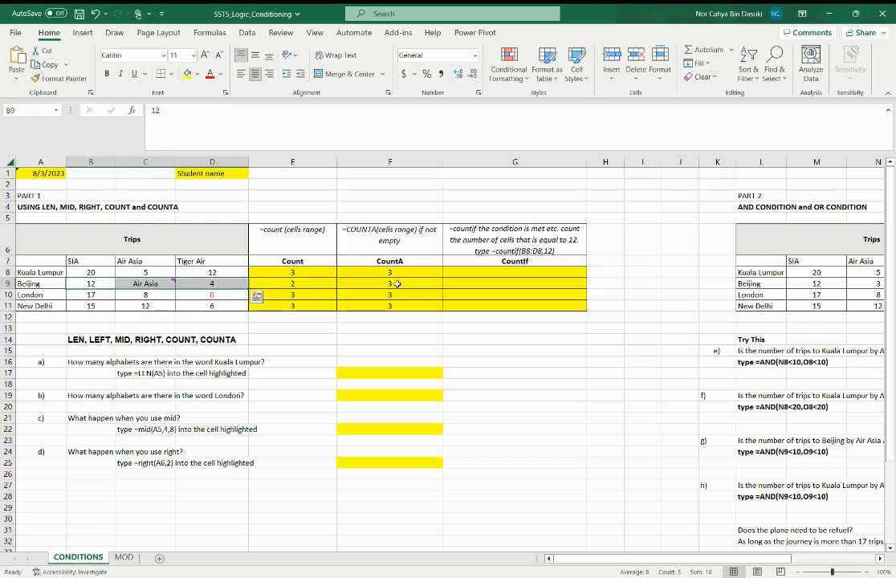
pyautogui.click(344, 285)
pyautogui.click(156, 284)
pyautogui.moveTo(161, 285)
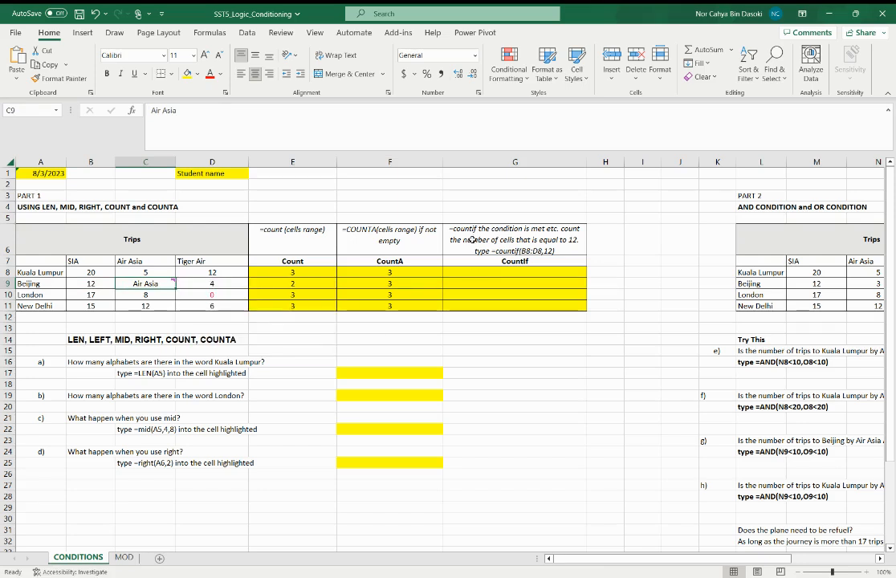
# Enter =COUNTIF(B8:D8,12) in the Kuala Lumpur CountIf cell G8
pyautogui.click(497, 273)
pyautogui.write('=')
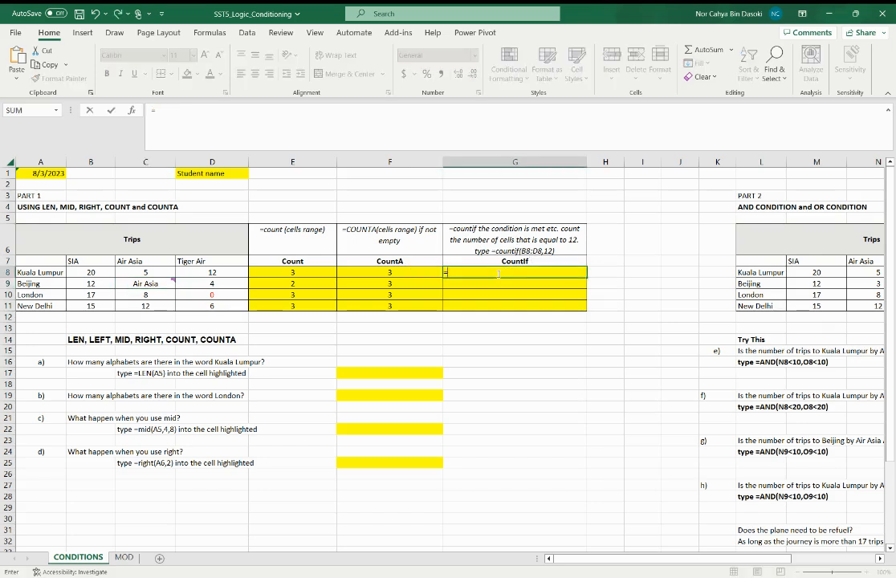
pyautogui.write('countif(')
pyautogui.moveTo(90, 272); pyautogui.dragTo(197, 273)
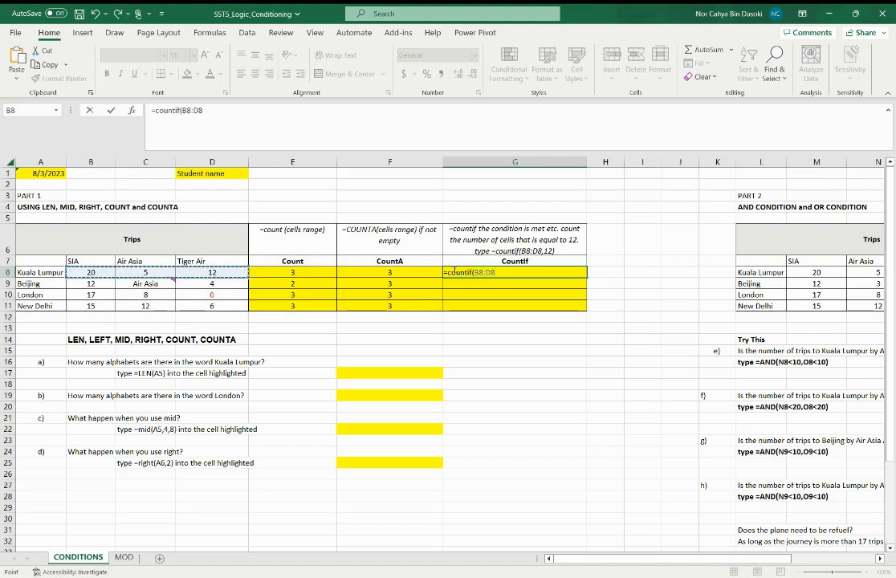
pyautogui.write(',12)')
pyautogui.hotkey('ctrl', 'Return')
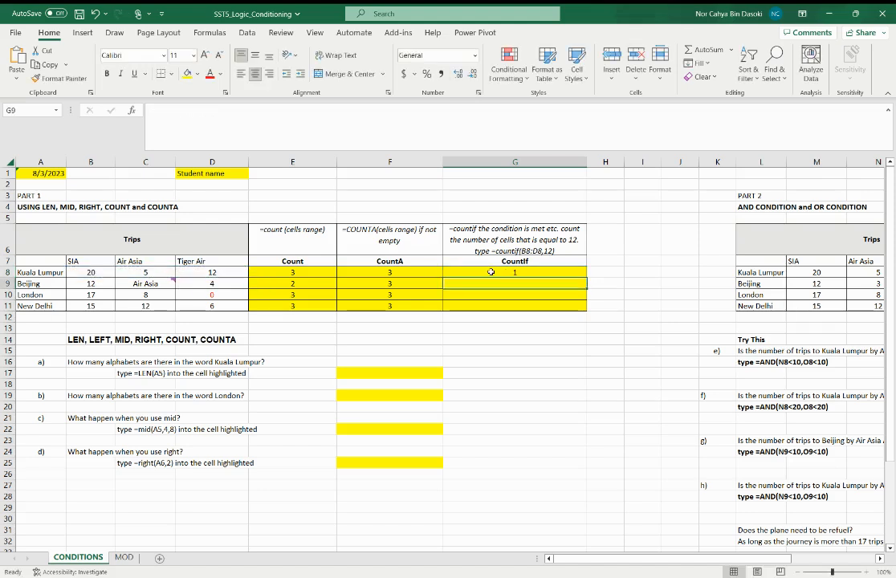
# Check the Kuala Lumpur Tiger Air cell D8, and change the COUNTIF criterion in G8 to 20
pyautogui.click(220, 273)
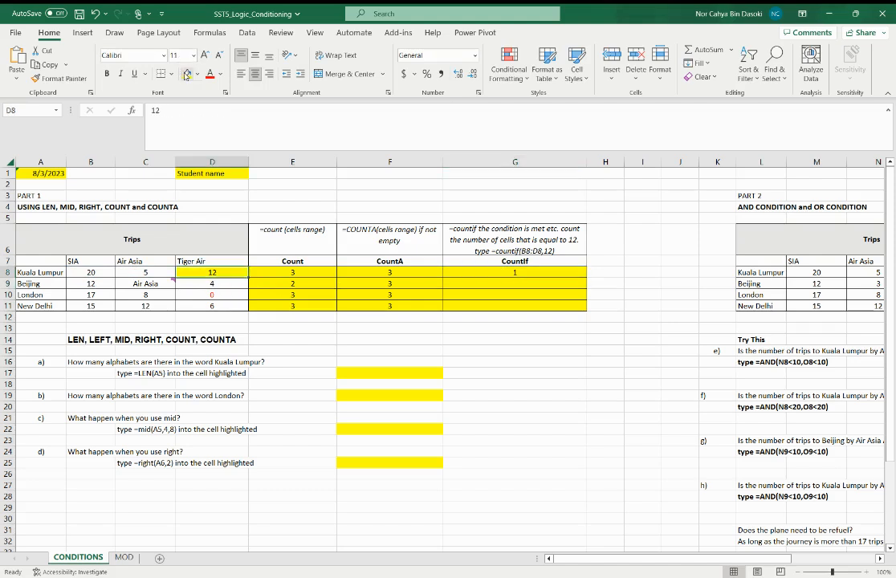
pyautogui.click(525, 274)
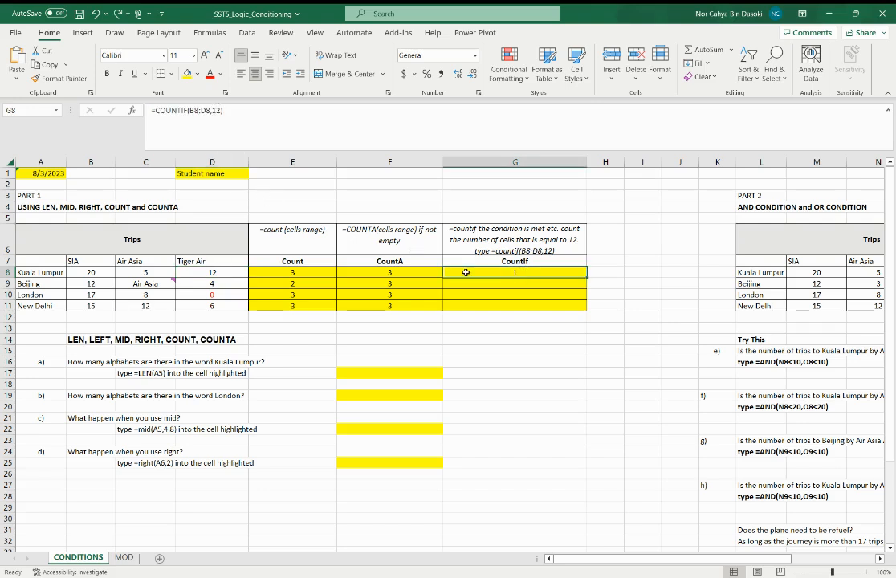
pyautogui.doubleClick(213, 111)
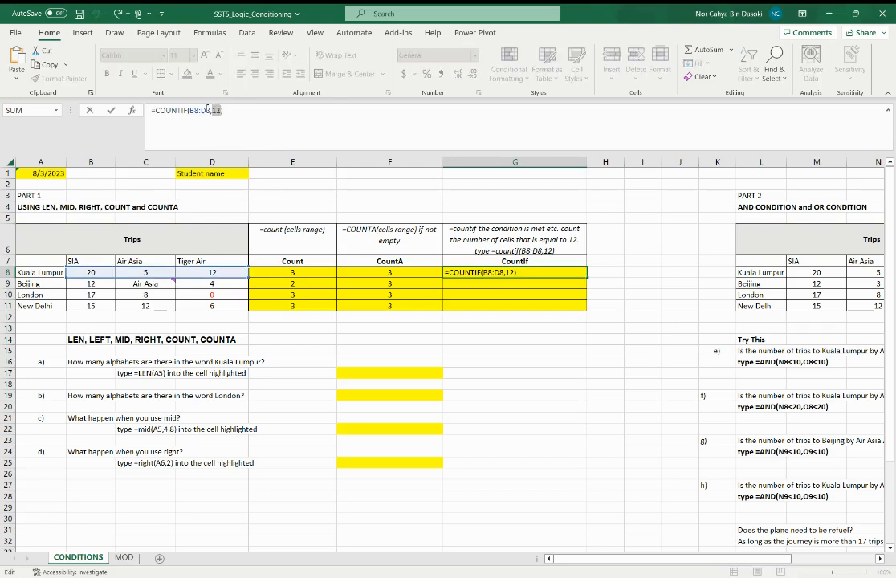
pyautogui.write('20')
pyautogui.press('Return')
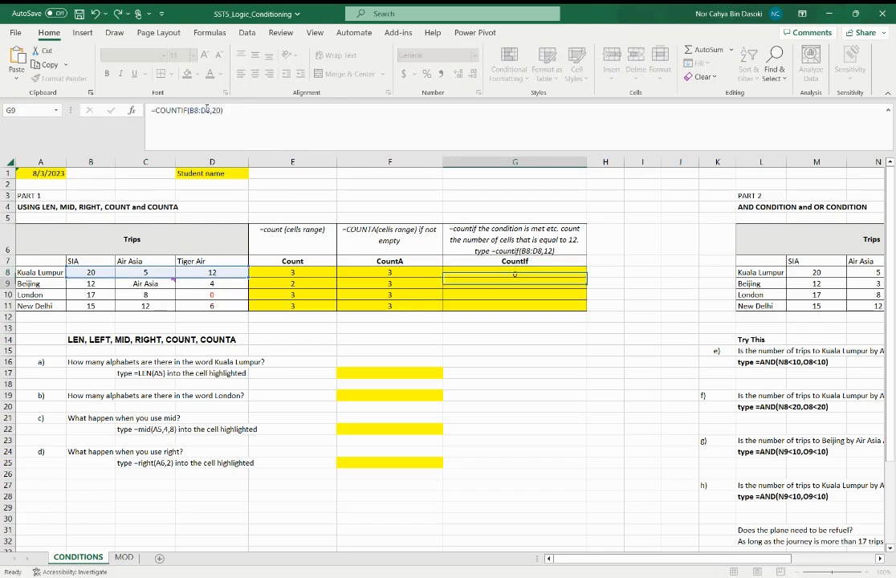
# Check the formula in G8 and highlight the matching Kuala Lumpur SIA cell B8 in yellow
pyautogui.click(482, 273)
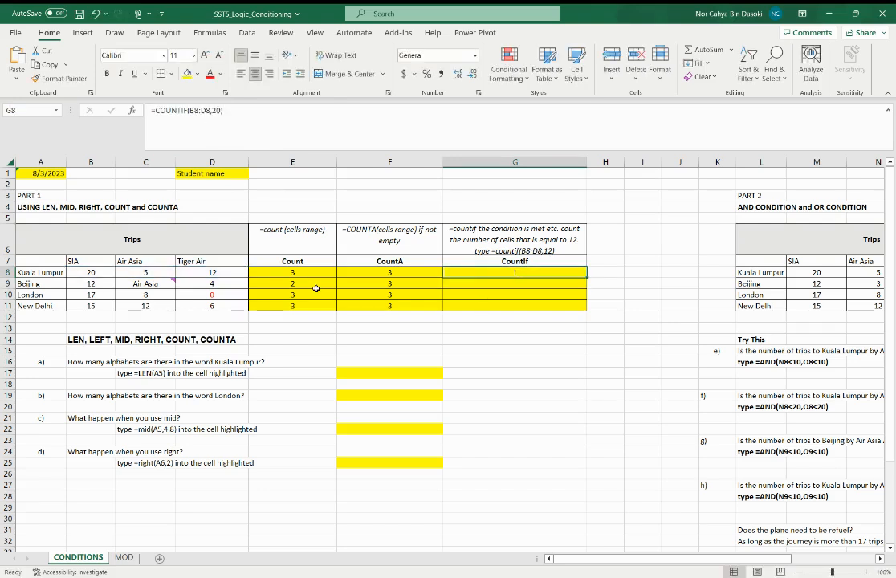
pyautogui.click(93, 275)
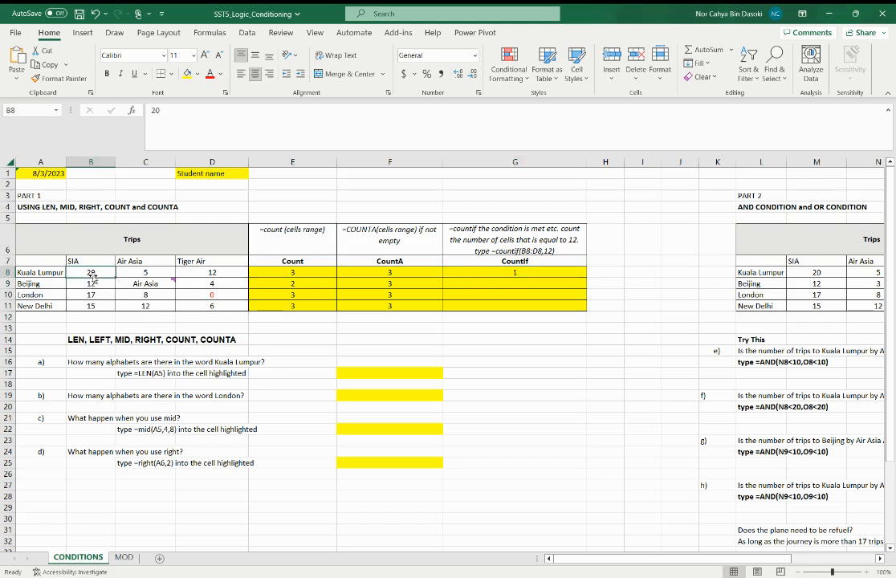
pyautogui.click(187, 73)
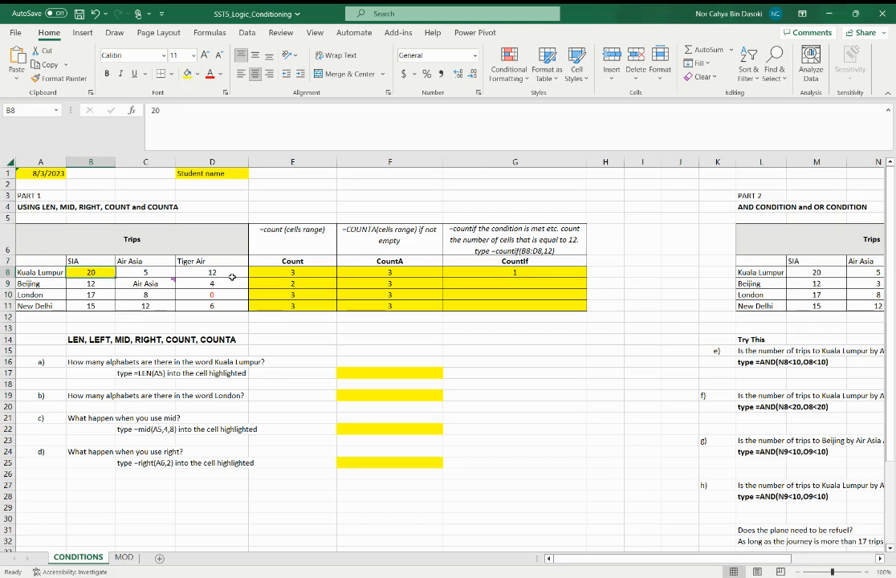
# Set the COUNTIF criterion in G8 back to 12 and fill the formula down through G11
pyautogui.click(523, 276)
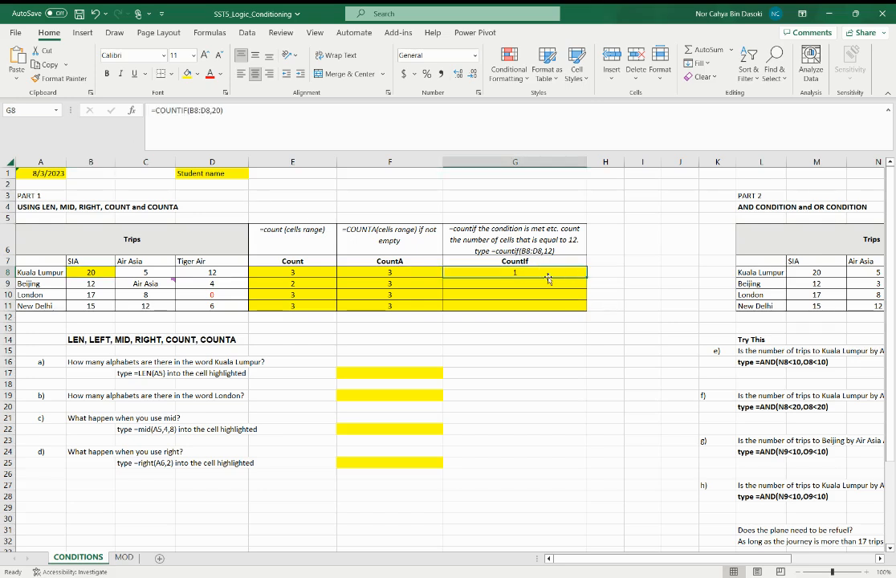
pyautogui.click(215, 110)
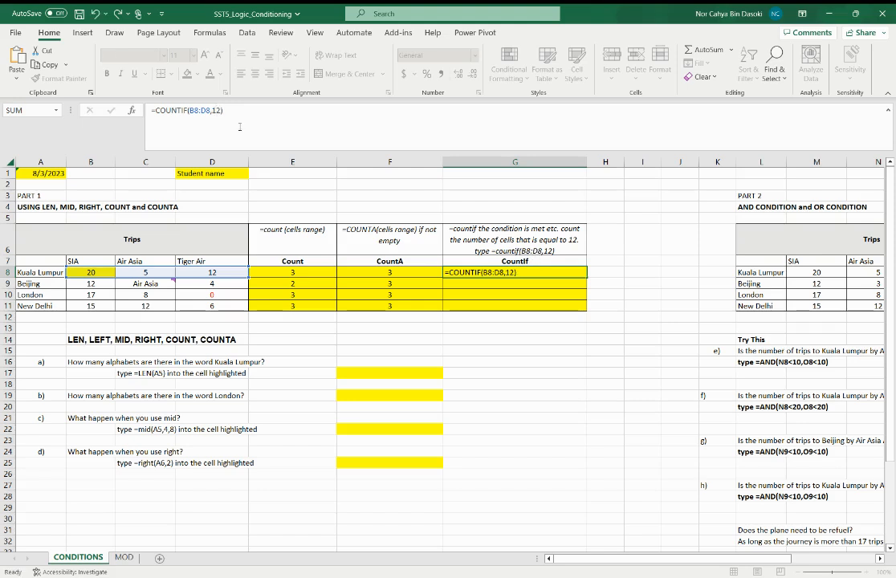
pyautogui.press('Return')
pyautogui.click(575, 273)
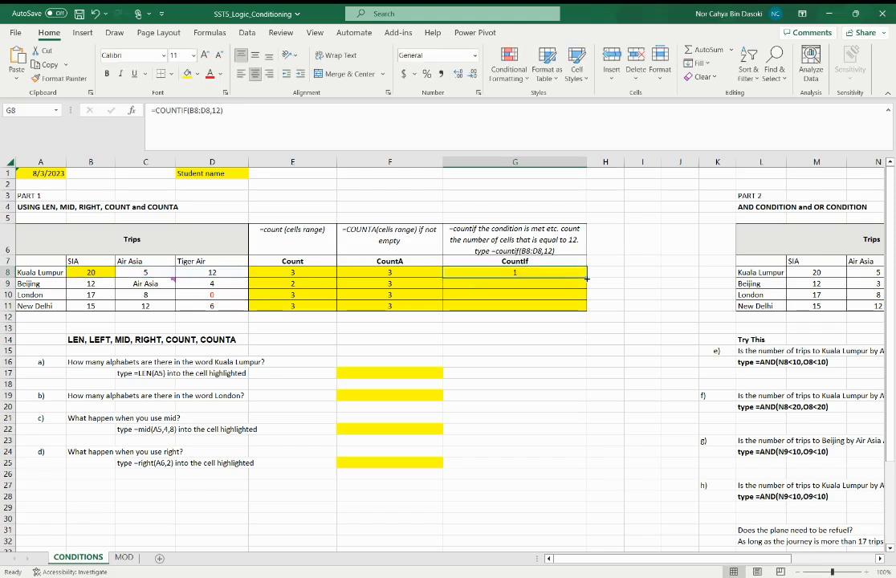
pyautogui.doubleClick(587, 278)
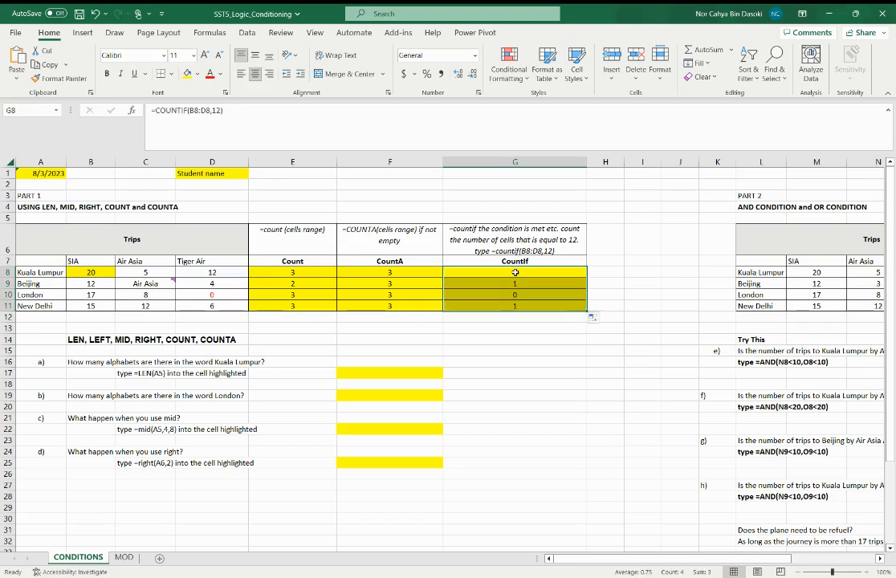
# Check the Kuala Lumpur COUNTIF formula in G8 and remove the yellow fill from the SIA cell B8
pyautogui.click(515, 273)
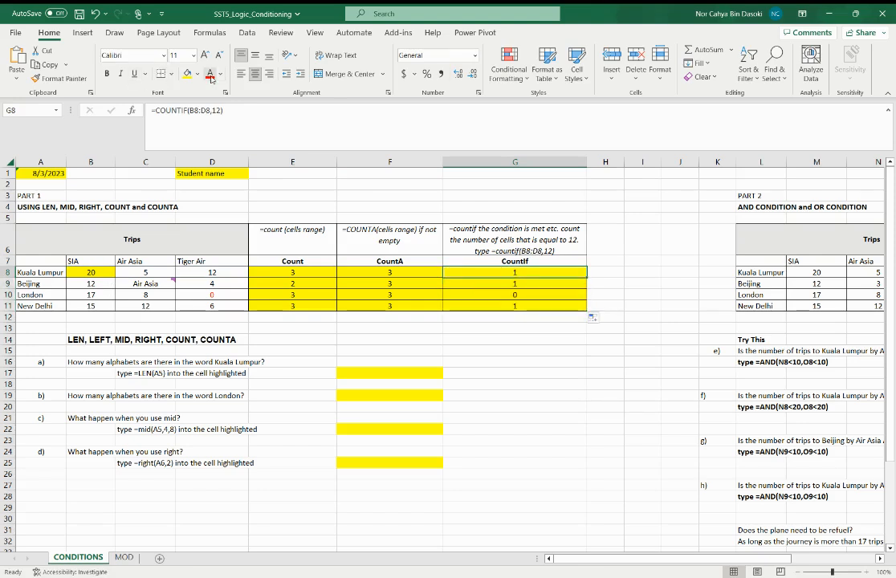
pyautogui.click(106, 274)
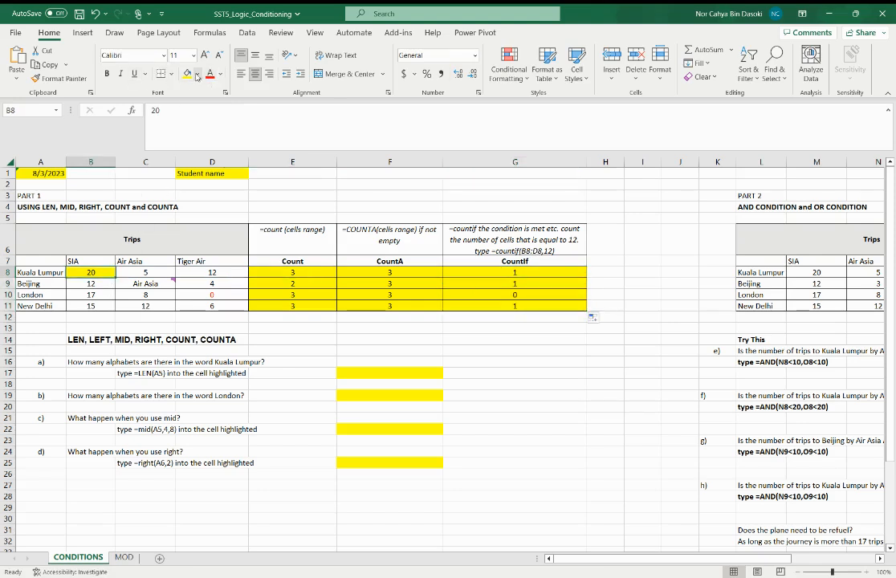
pyautogui.click(197, 74)
pyautogui.press('Escape')
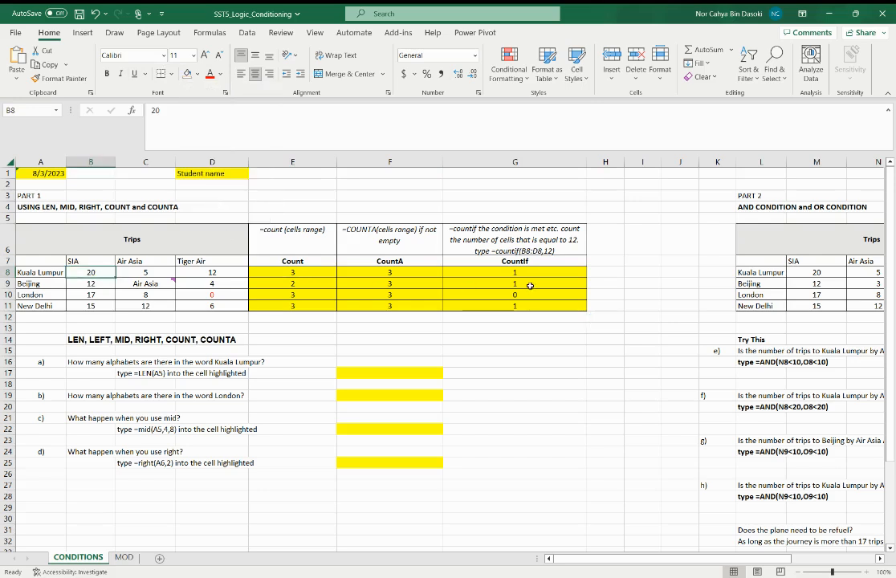
# Highlight in yellow the trip cells that match the COUNTIF criterion of 12: D8, B9 and C11
pyautogui.click(539, 275)
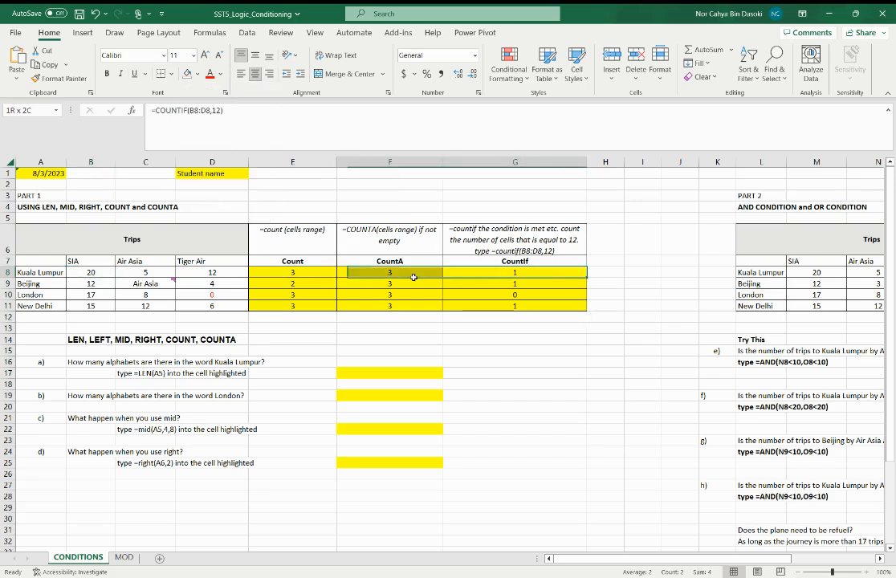
pyautogui.click(181, 273)
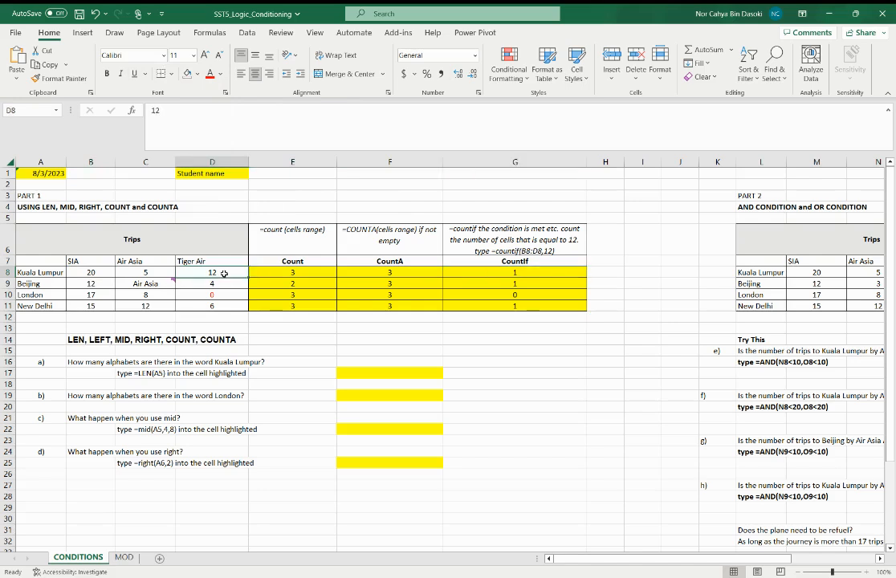
pyautogui.click(197, 74)
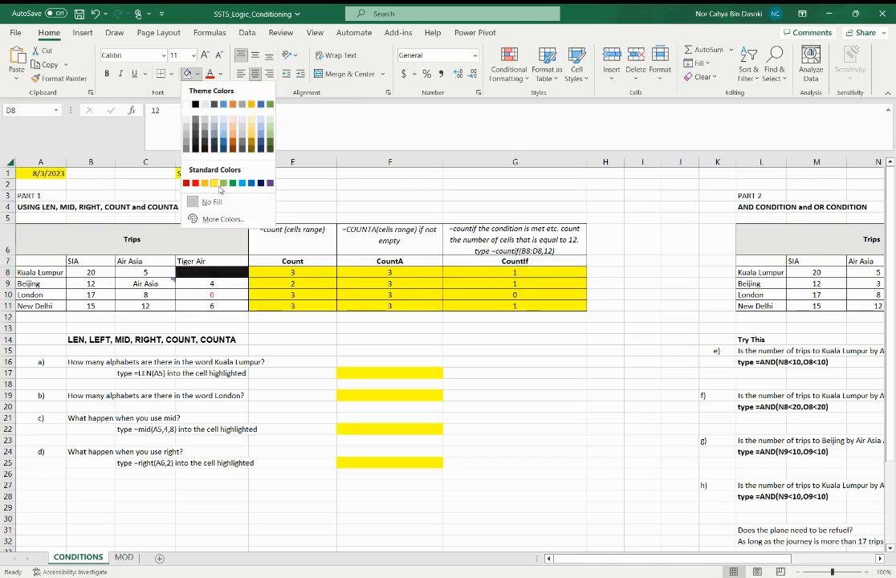
pyautogui.click(214, 183)
pyautogui.click(518, 284)
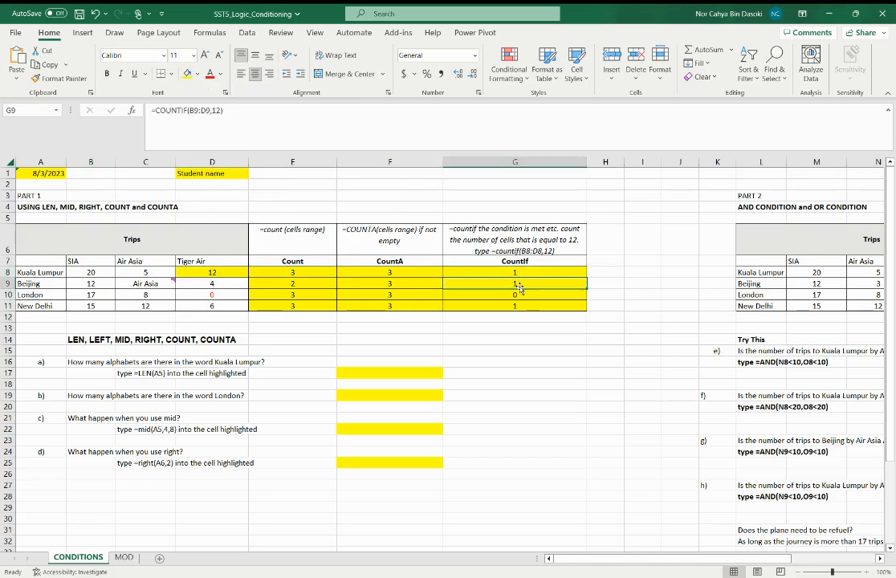
pyautogui.click(90, 283)
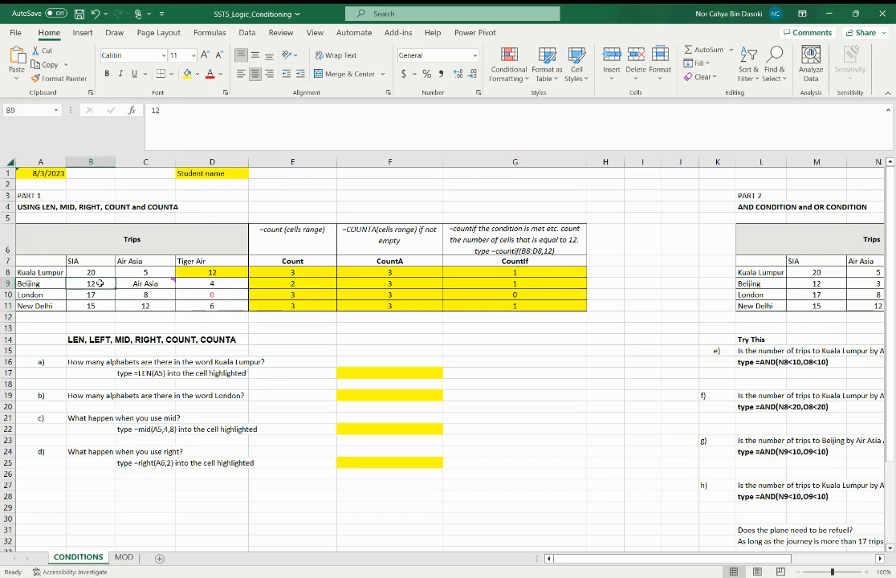
pyautogui.click(187, 74)
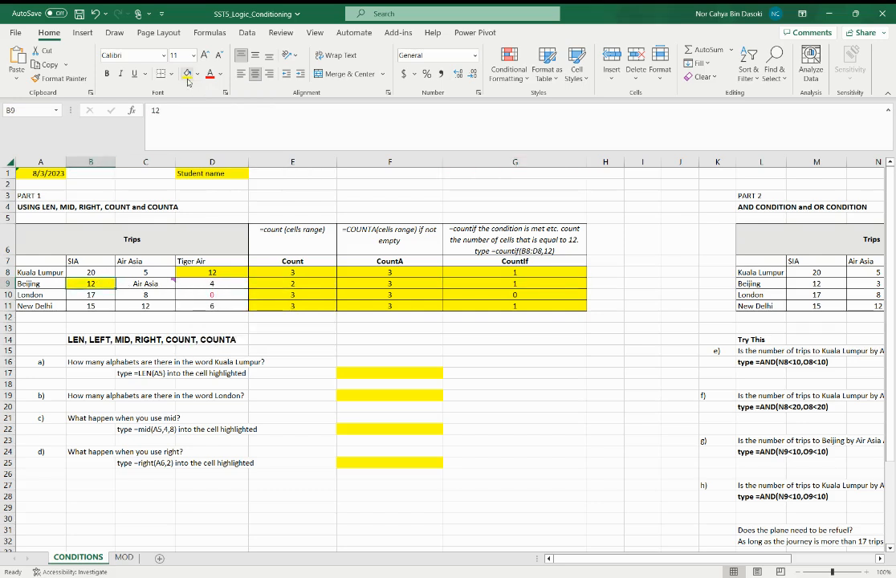
pyautogui.click(482, 306)
pyautogui.click(146, 306)
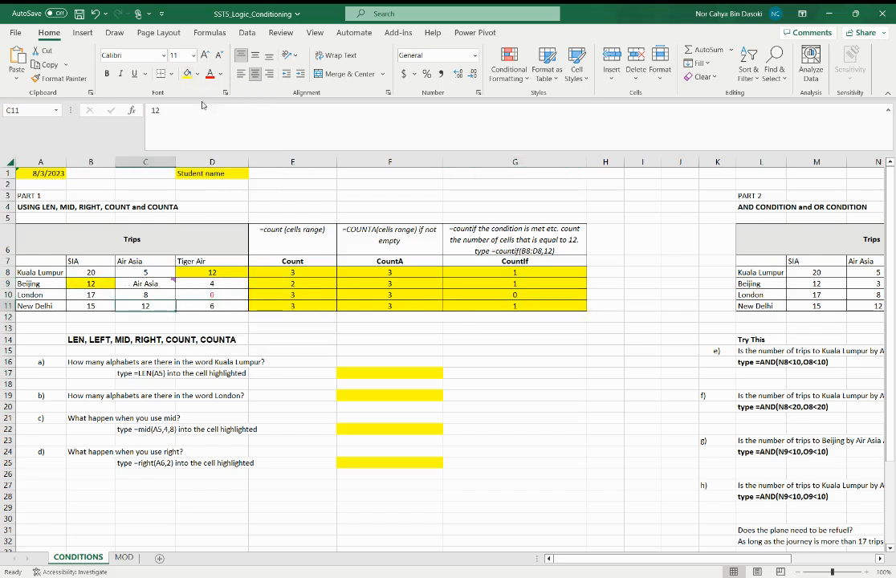
pyautogui.click(187, 74)
# Compare the London trips B10:D10 with the COUNTIF formula in G10, and review the Count, CountA and CountIf headings
pyautogui.moveTo(91, 295); pyautogui.dragTo(215, 294)
pyautogui.click(546, 295)
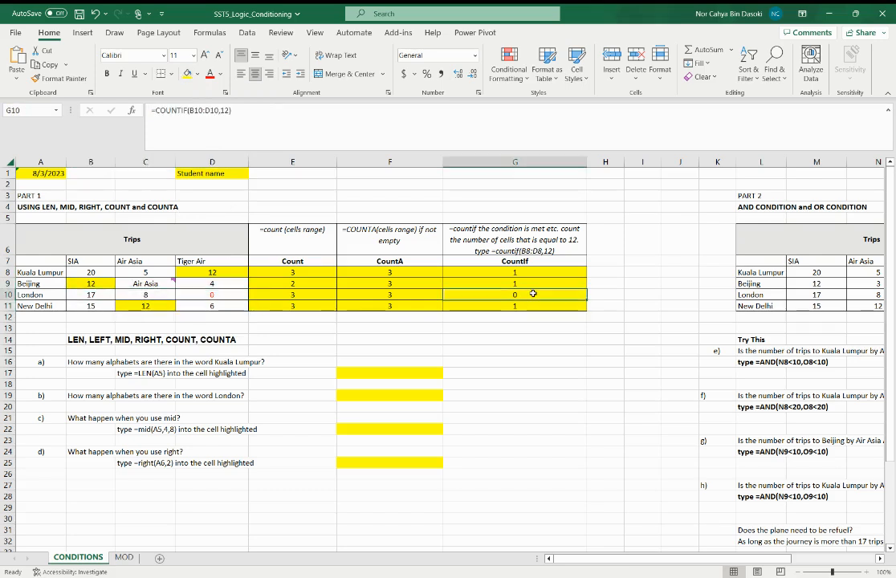
pyautogui.click(369, 215)
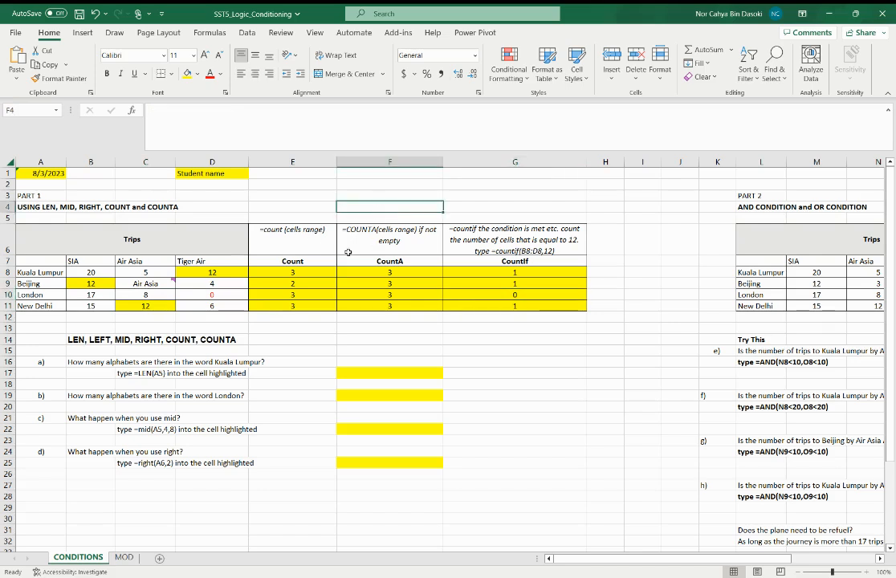
pyautogui.click(285, 261)
pyautogui.click(423, 262)
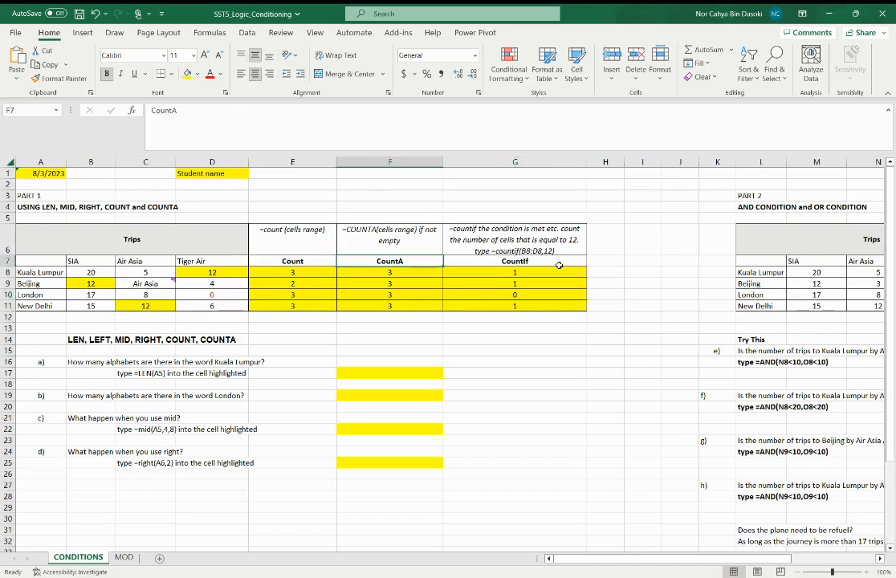
pyautogui.click(487, 261)
# Enter the formula =LEN(A5) in F17 as the answer to question a)
pyautogui.scroll(-1, 344, 444)
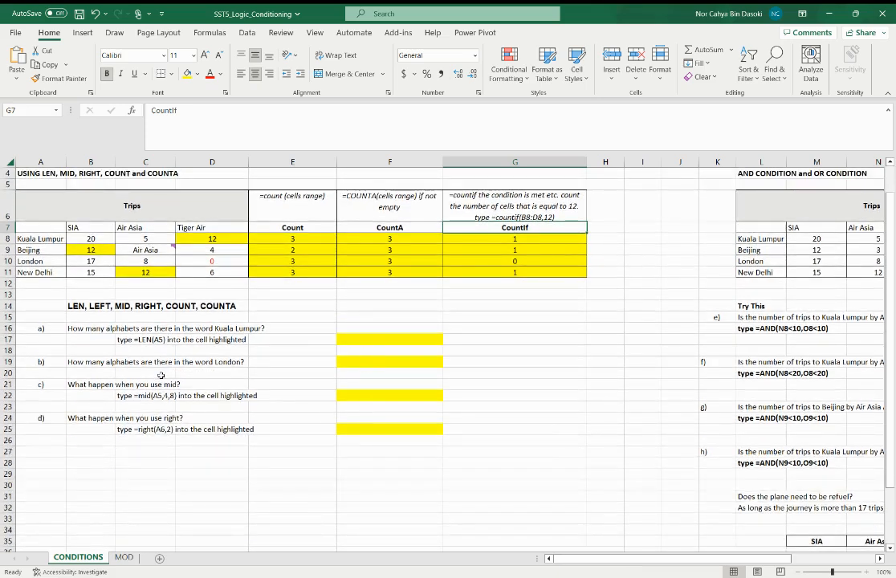
pyautogui.moveTo(44, 238); pyautogui.dragTo(47, 269)
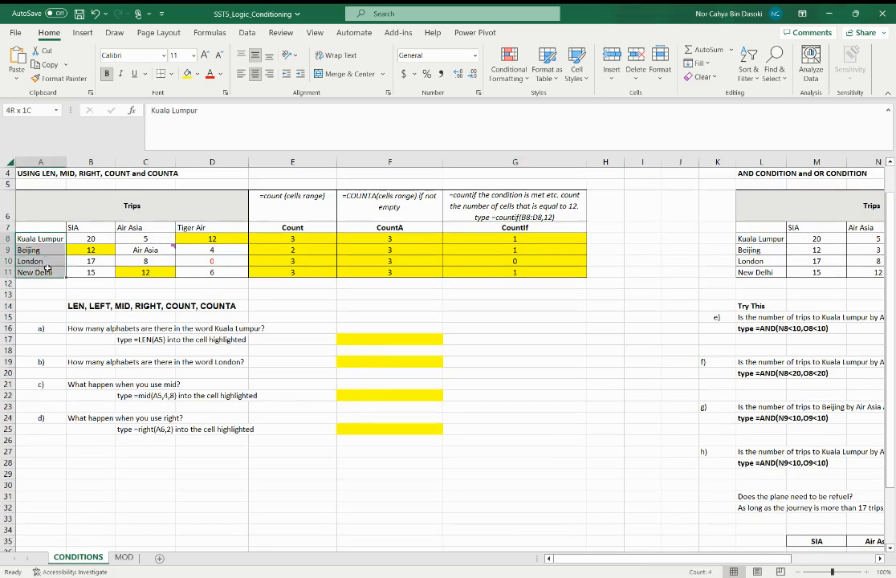
pyautogui.click(375, 344)
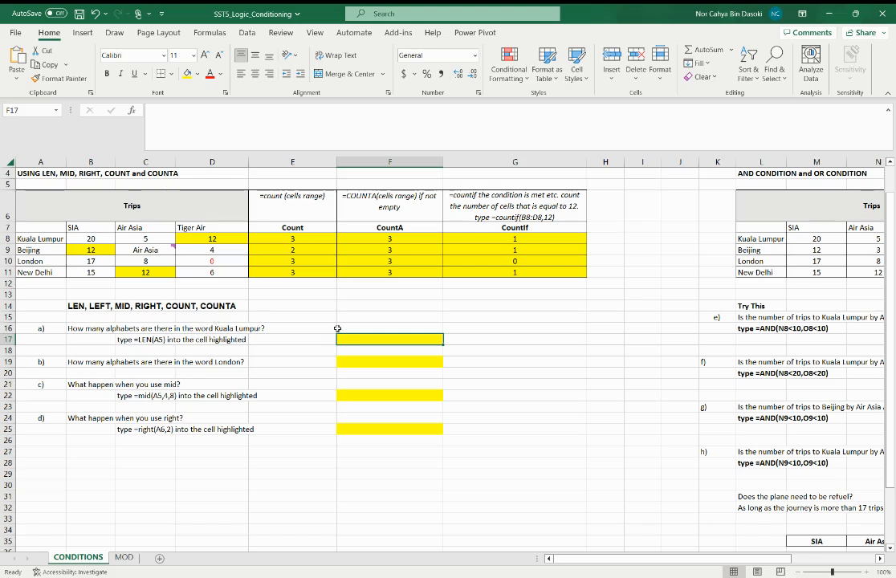
pyautogui.write('=len(')
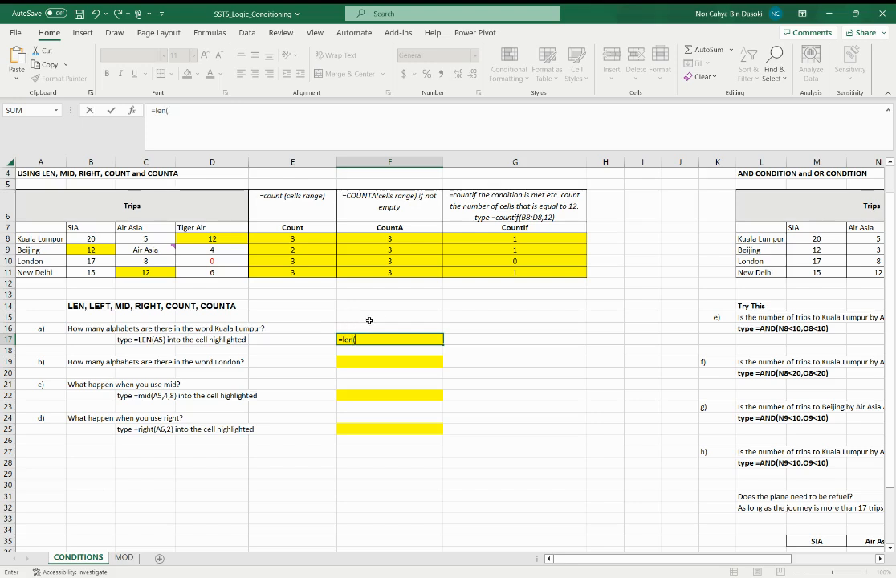
pyautogui.write('A')
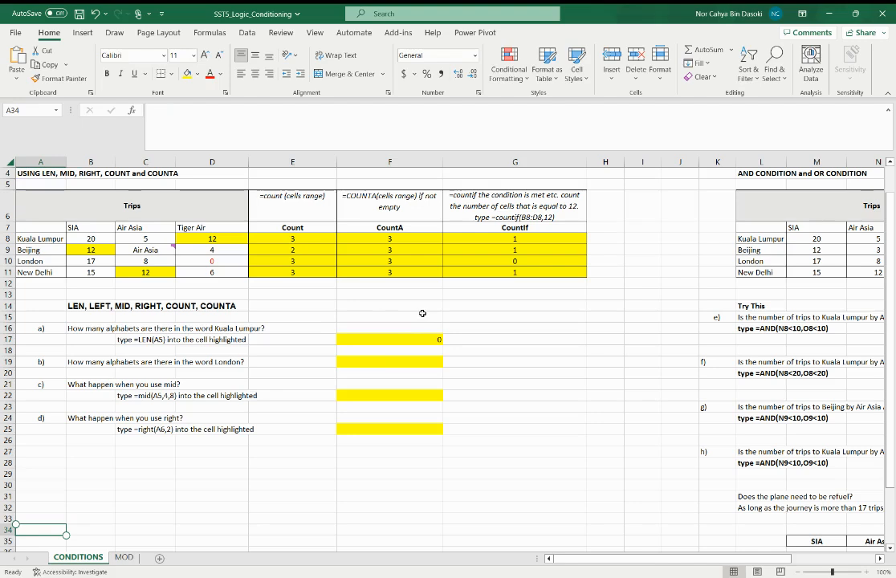
# Correct the LEN formula in F17 to reference the Kuala Lumpur cell A8
pyautogui.click(411, 334)
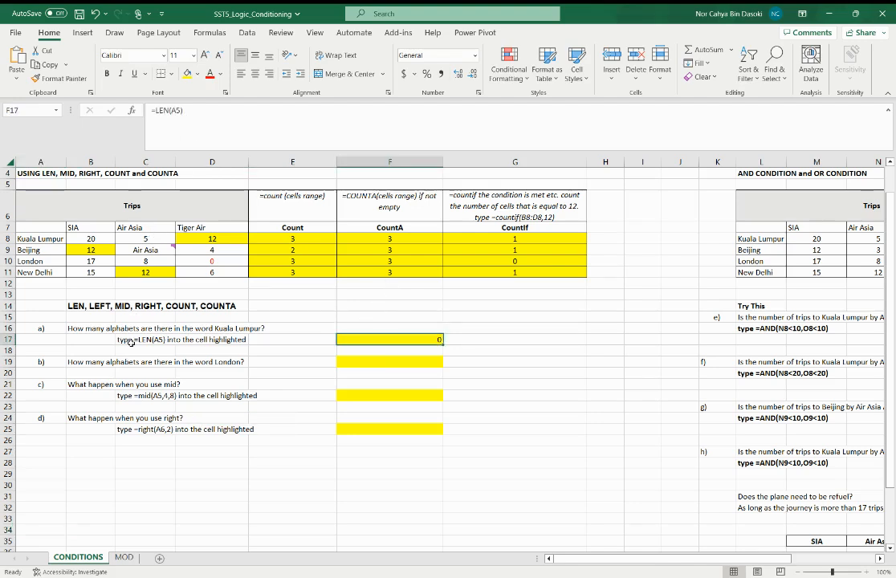
pyautogui.click(170, 110)
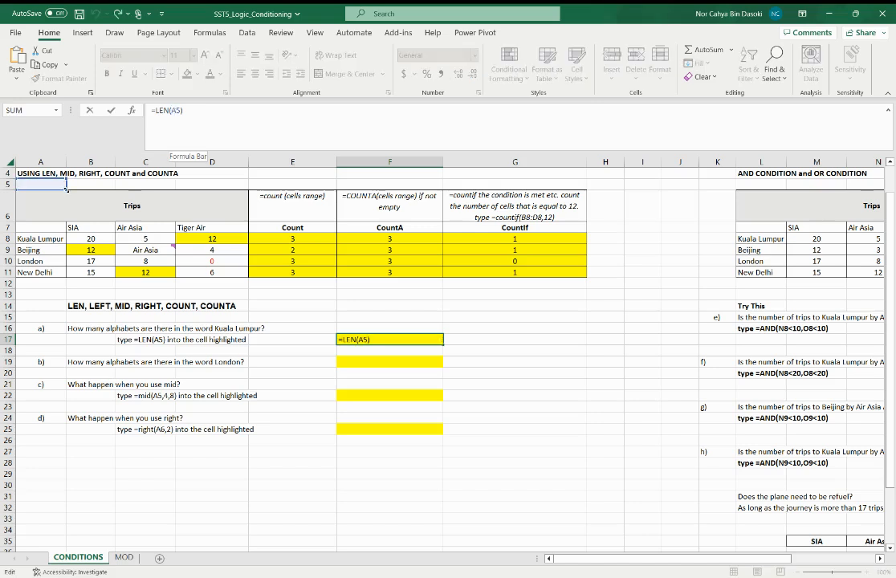
pyautogui.click(60, 240)
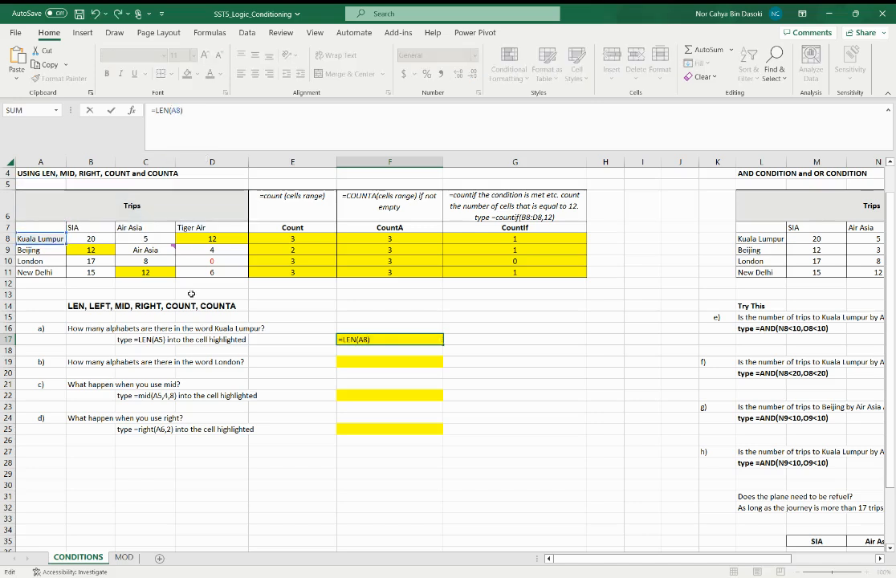
pyautogui.press('Return')
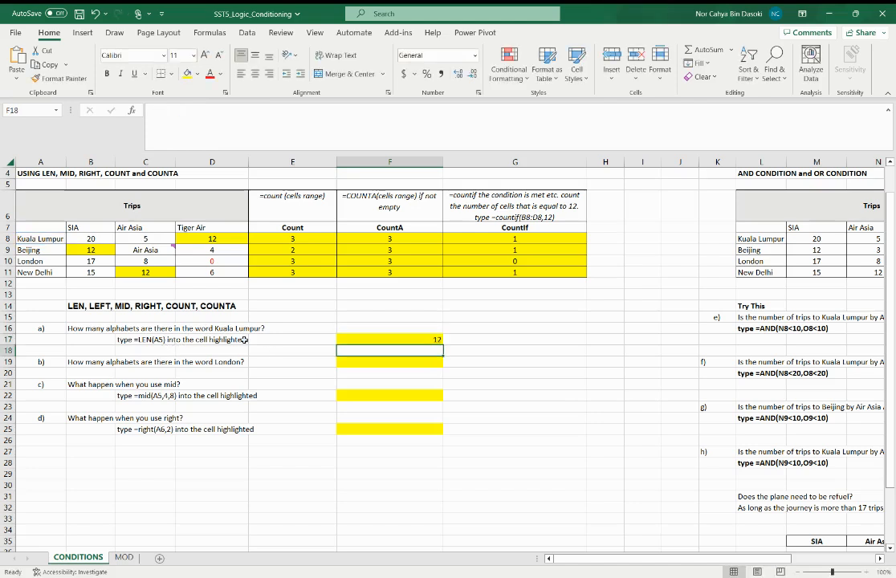
# Change the cell reference in the C17 instruction text so it reads "type =LEN(A8) into the cell highlighted"
pyautogui.click(135, 340)
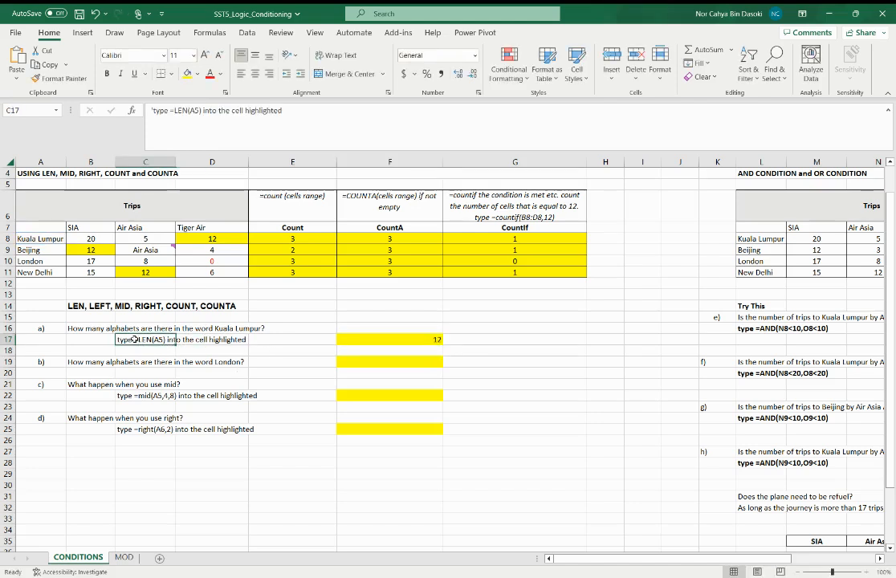
pyautogui.click(195, 110)
pyautogui.press('BackSpace')
pyautogui.write('8')
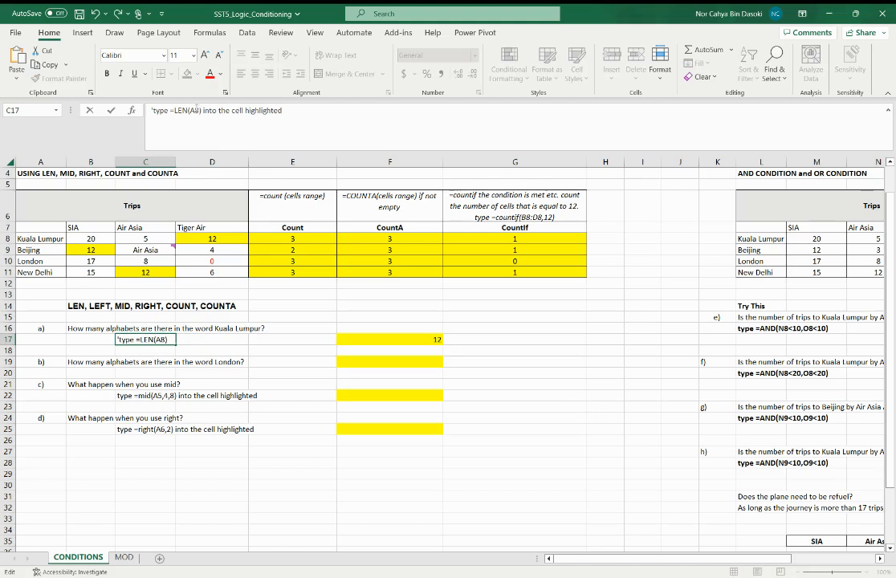
pyautogui.press('Return')
# Review the LEN formula in F17 and examine the space between the two words of Kuala Lumpur in A8
pyautogui.click(435, 339)
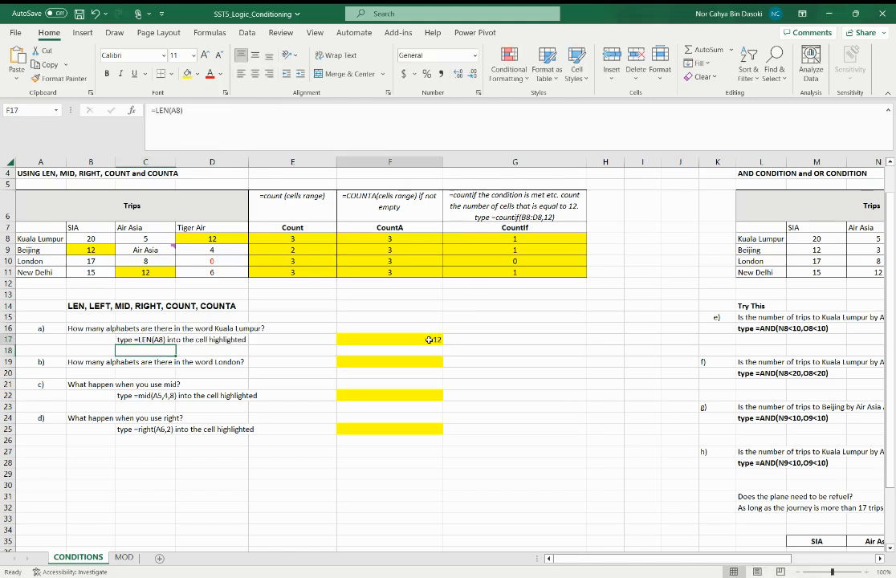
pyautogui.click(19, 239)
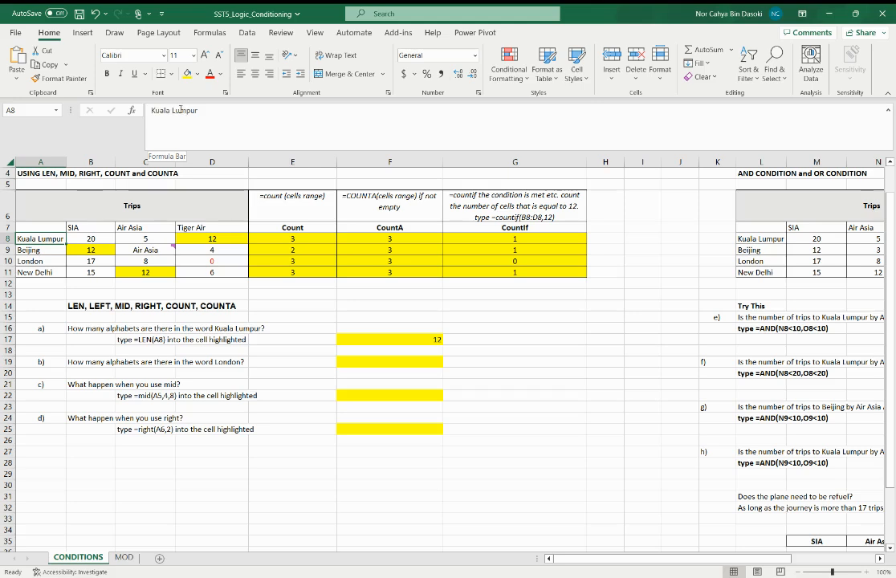
pyautogui.click(171, 110)
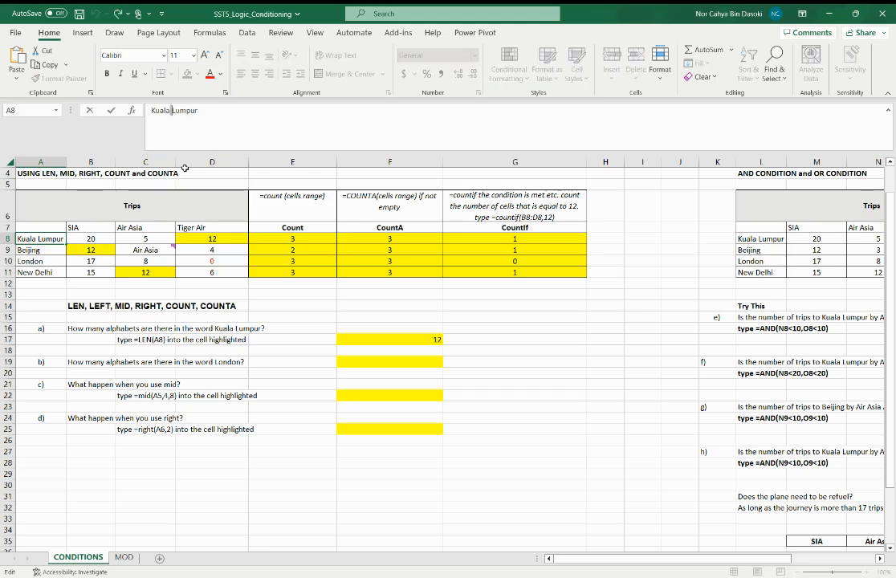